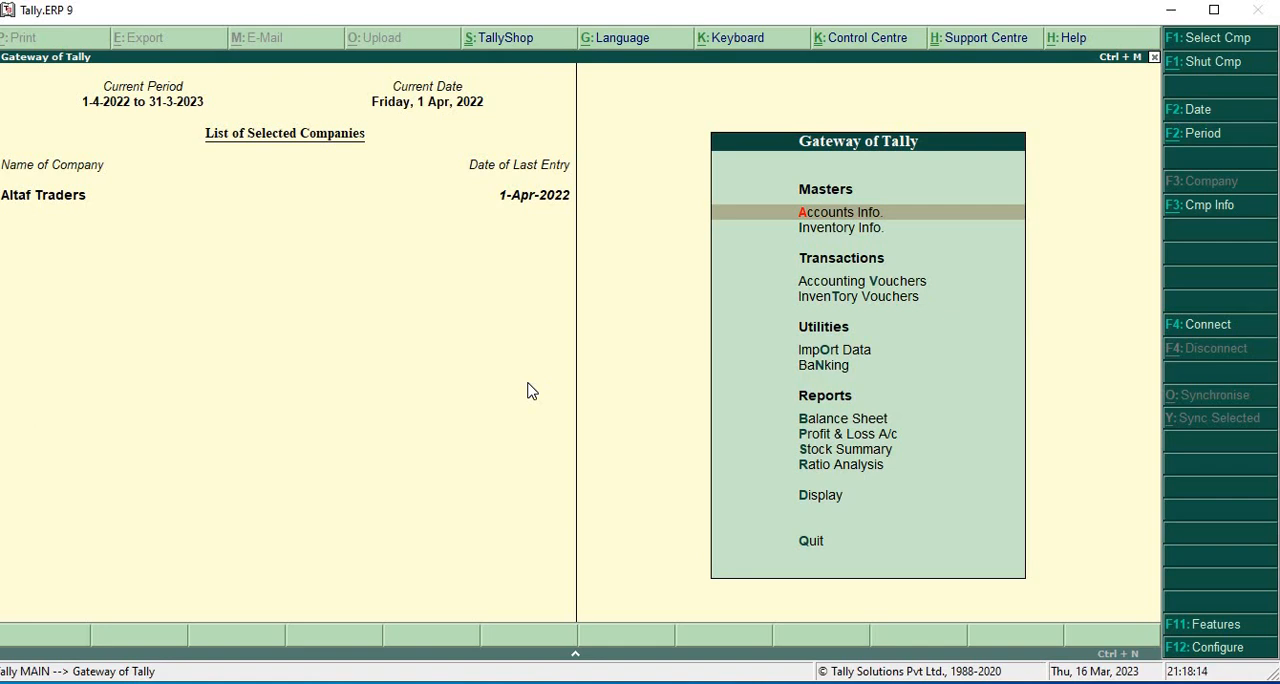
- Open the company's Statutory & Taxation features and set Set/alter GST details to Yes to bring up the GST details
key("F11")
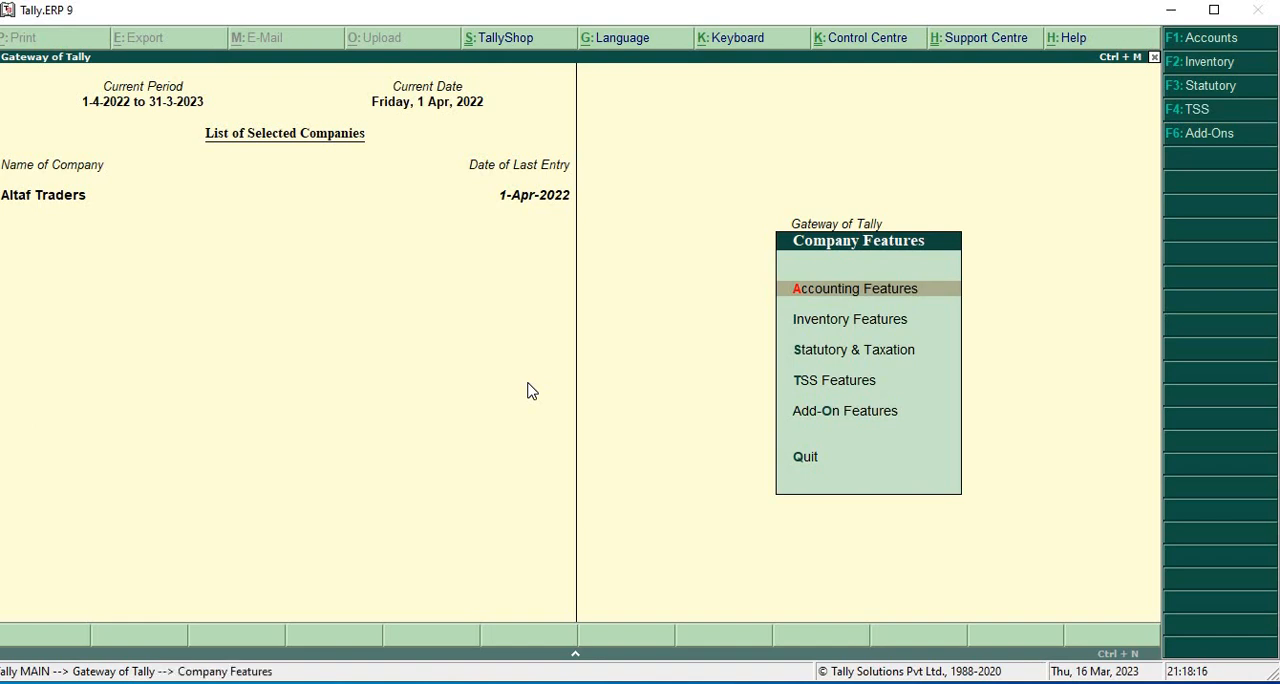
key("Down")
key("Down")
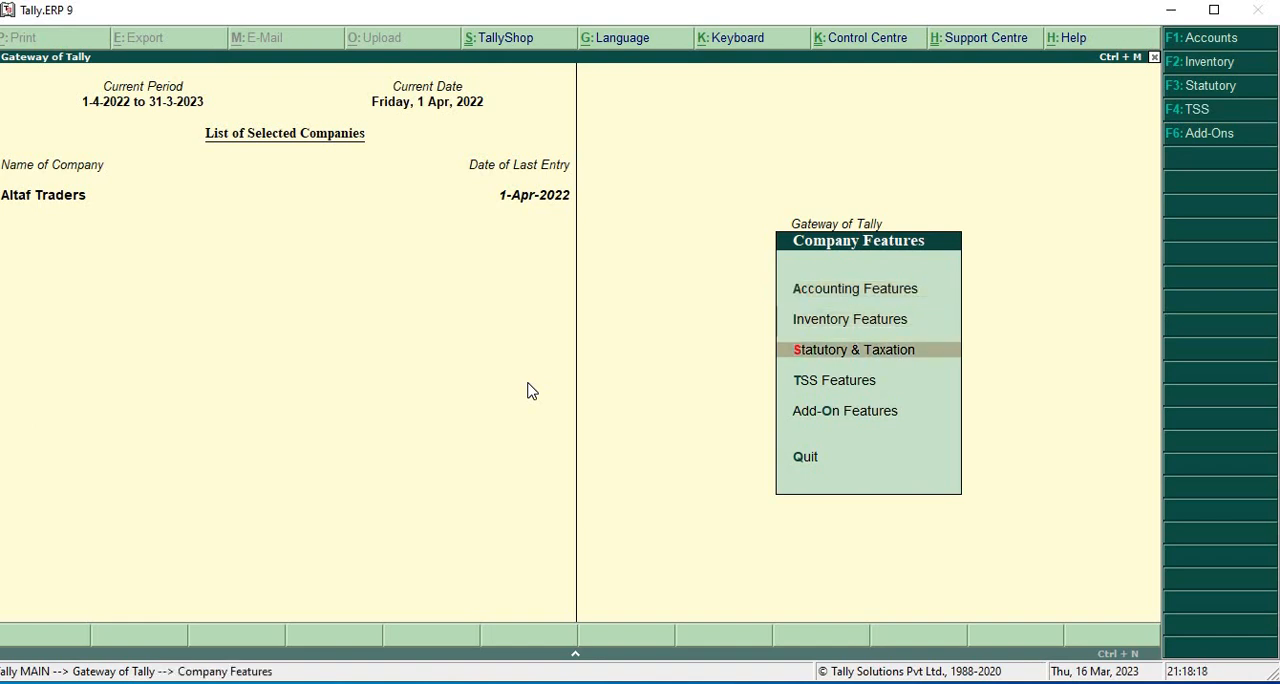
key("Return")
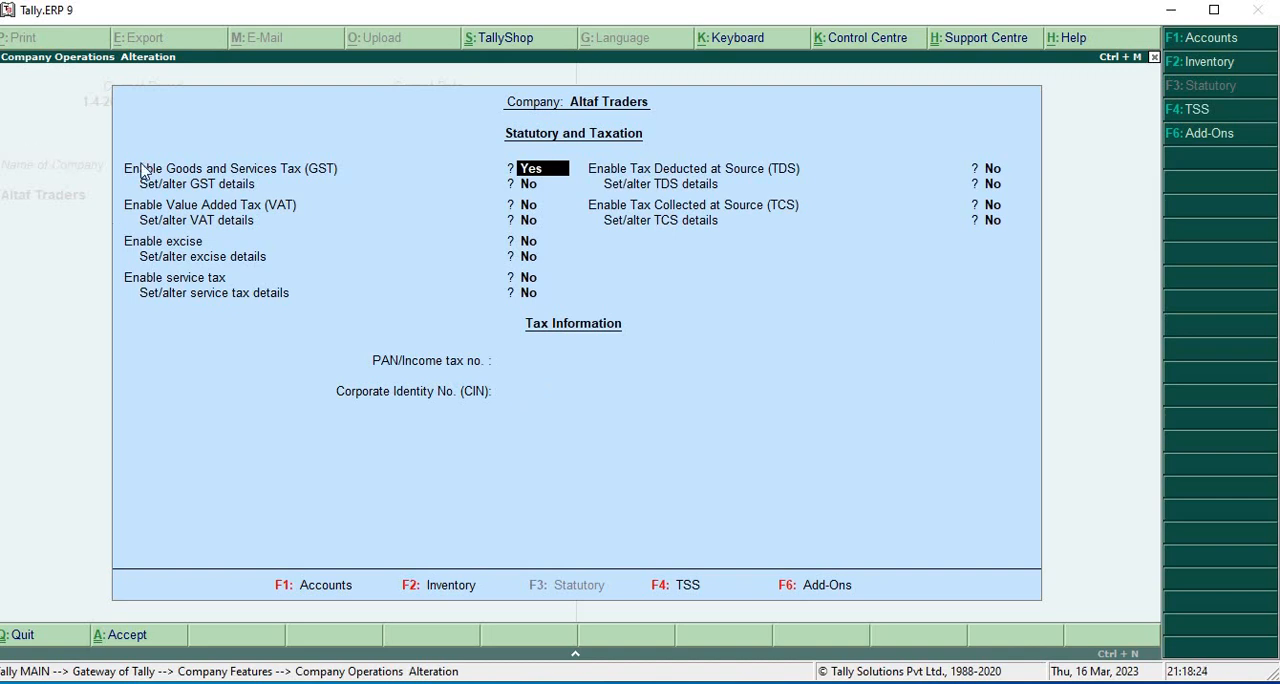
left_click(534, 184)
type("y")
key("Return")
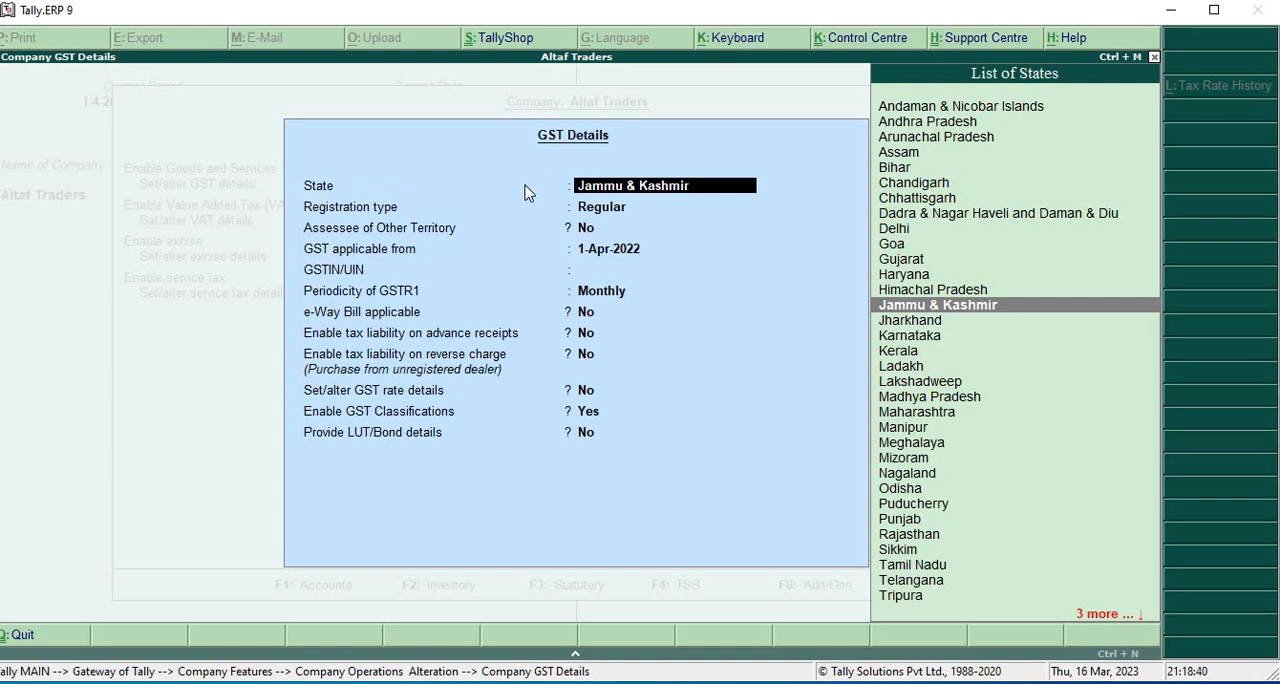
- Fill the GST details with state Jammu & Kashmir, Regular registration, Assessee of Other Territory No, applicable from 1-Apr-2022, blank GSTIN and Monthly GSTR1 periodicity
key("Return")
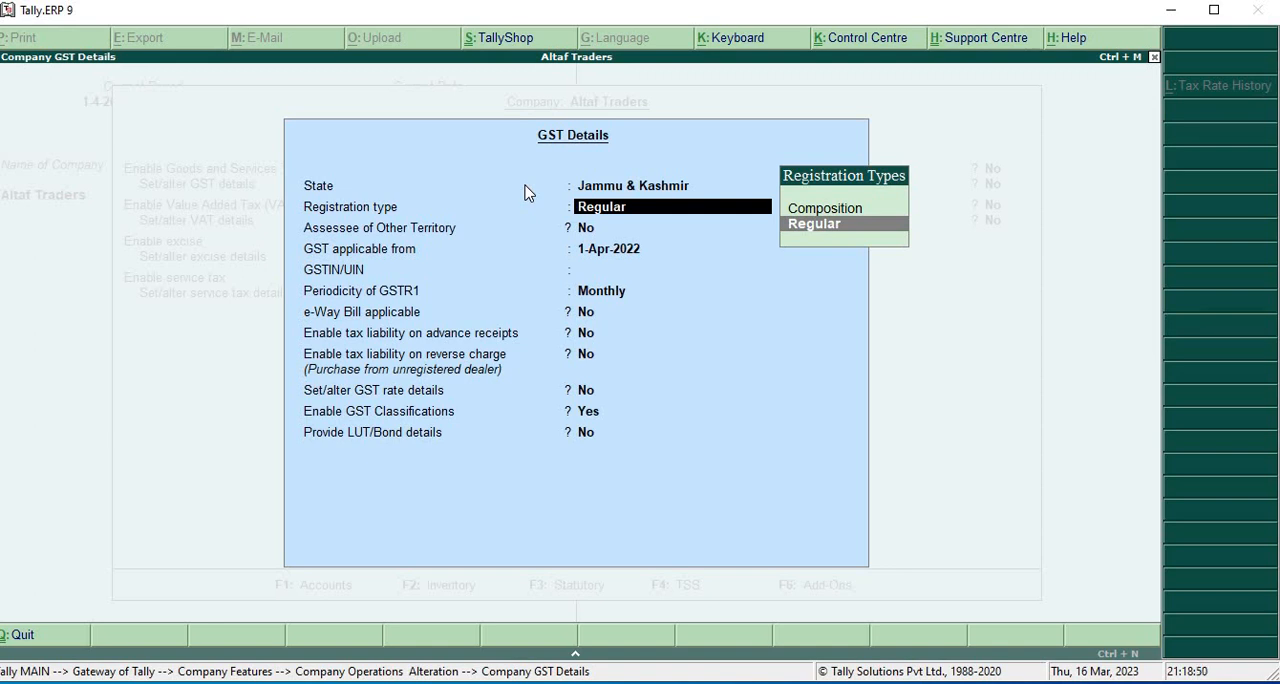
left_click(829, 226)
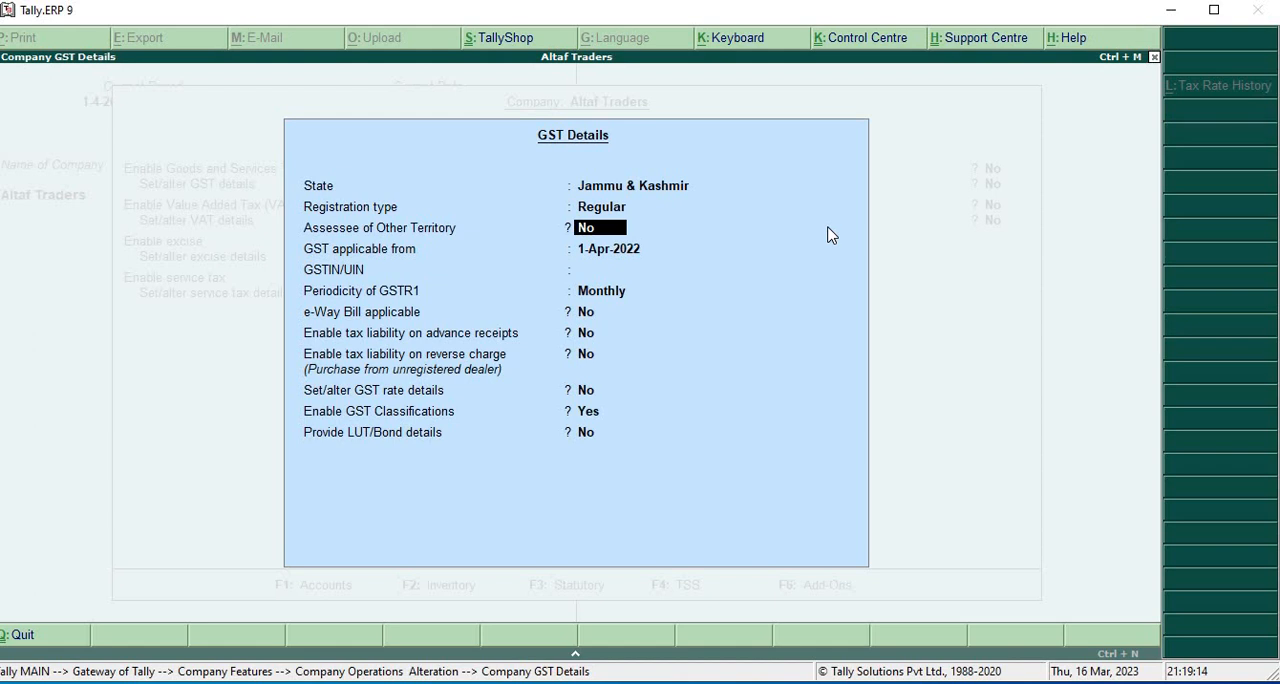
key("Return")
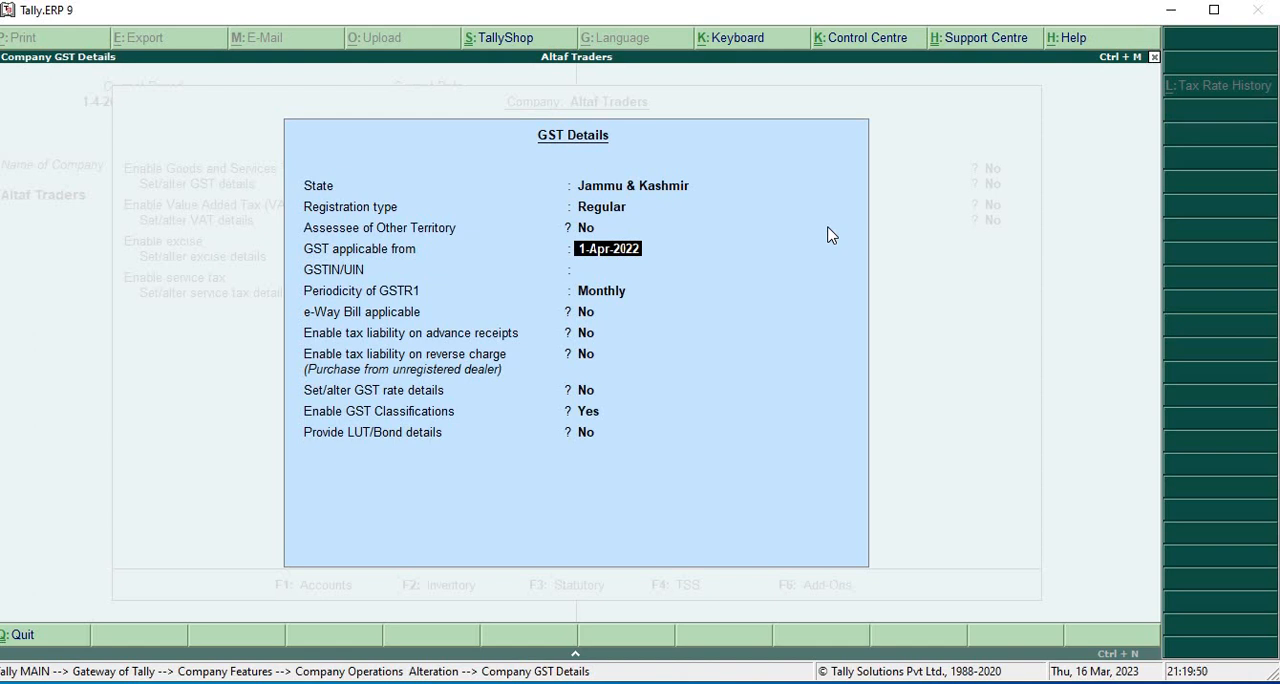
key("Return")
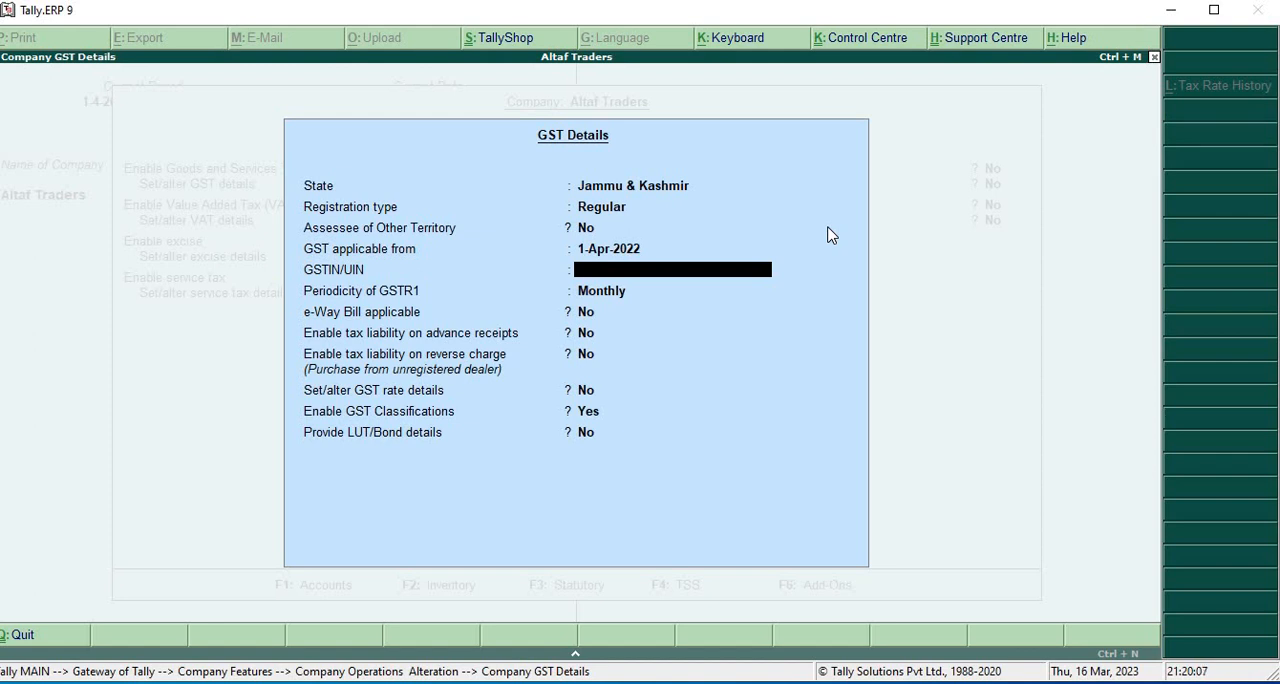
key("Return")
key("Return")
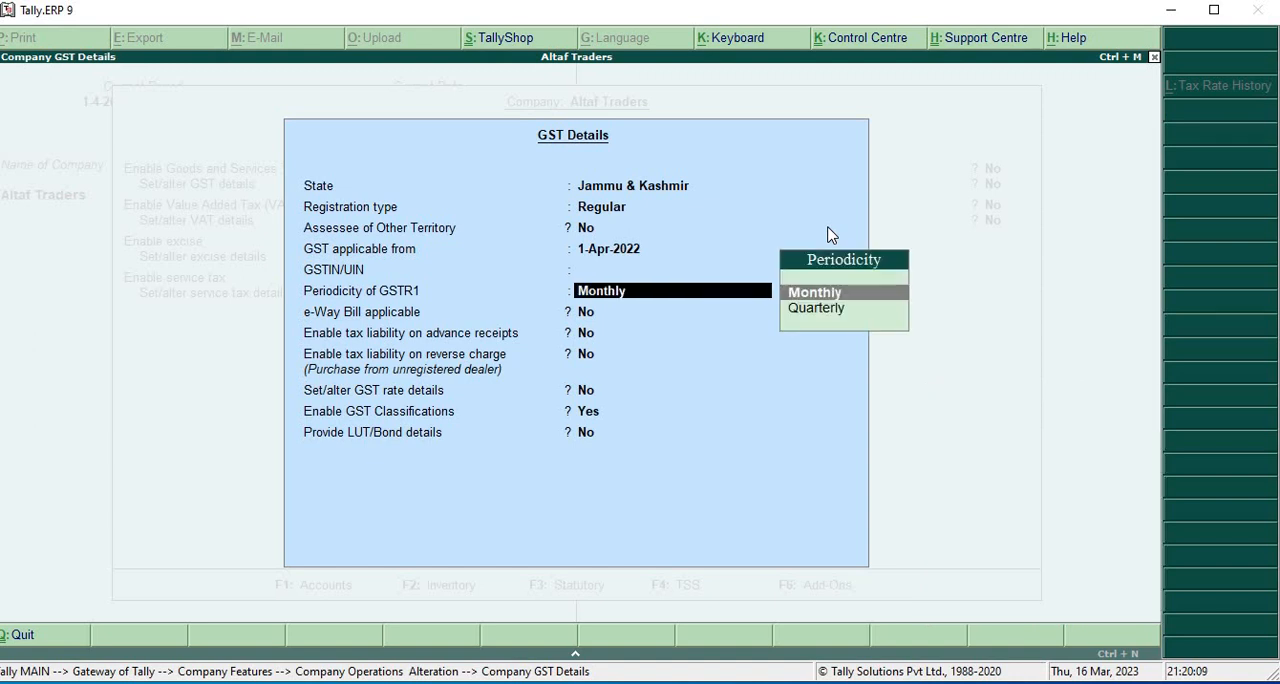
key("Return")
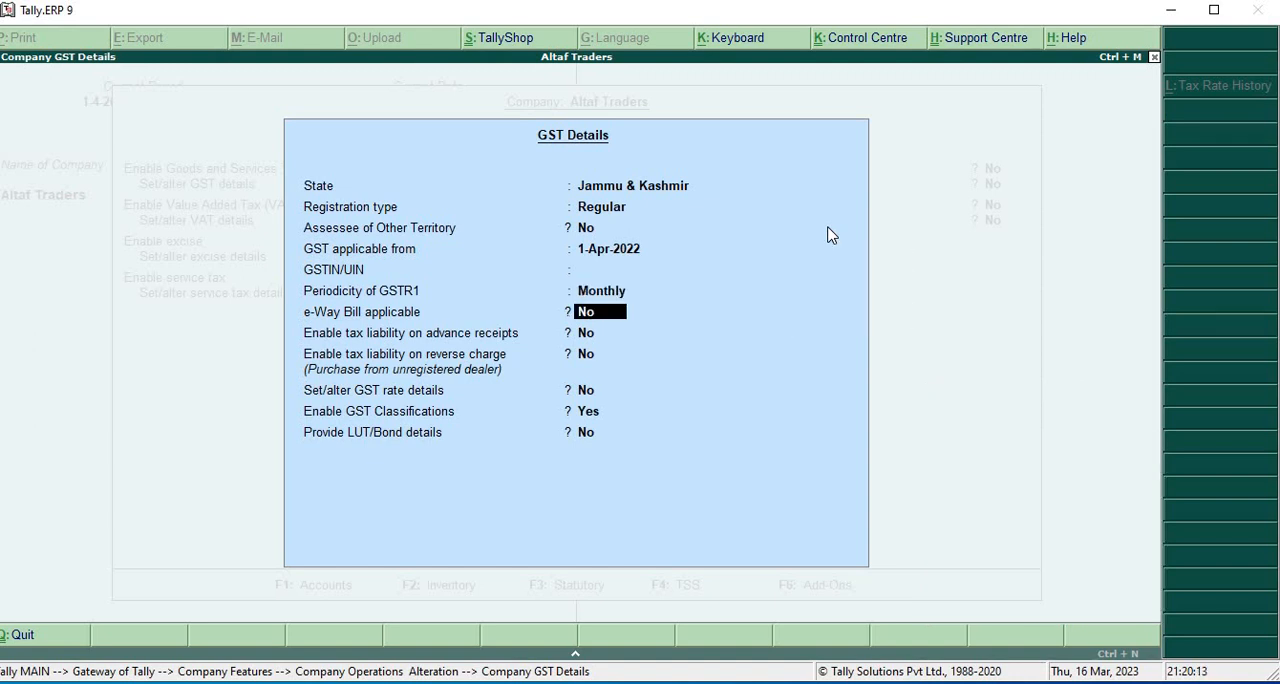
- Answer No to e-Way Bill, advance receipts, reverse charge, GST rate details and LUT/Bond, Yes to GST Classifications, and accept the GST details
key("Return")
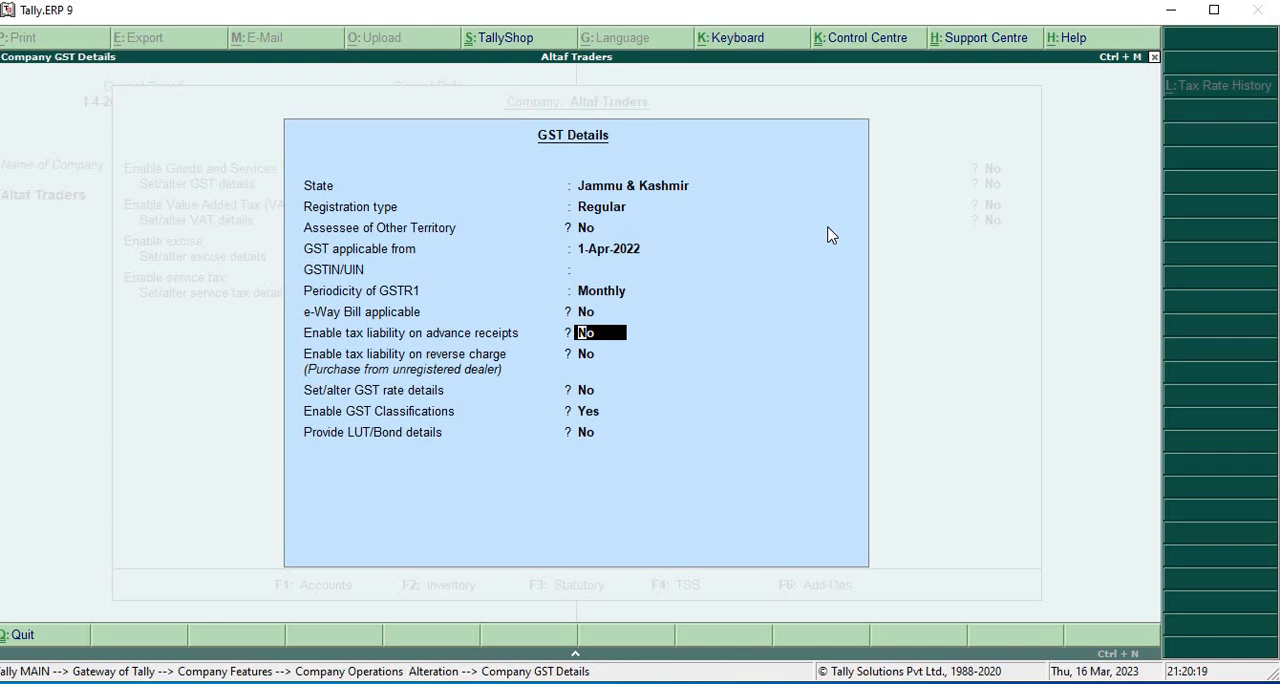
key("Return")
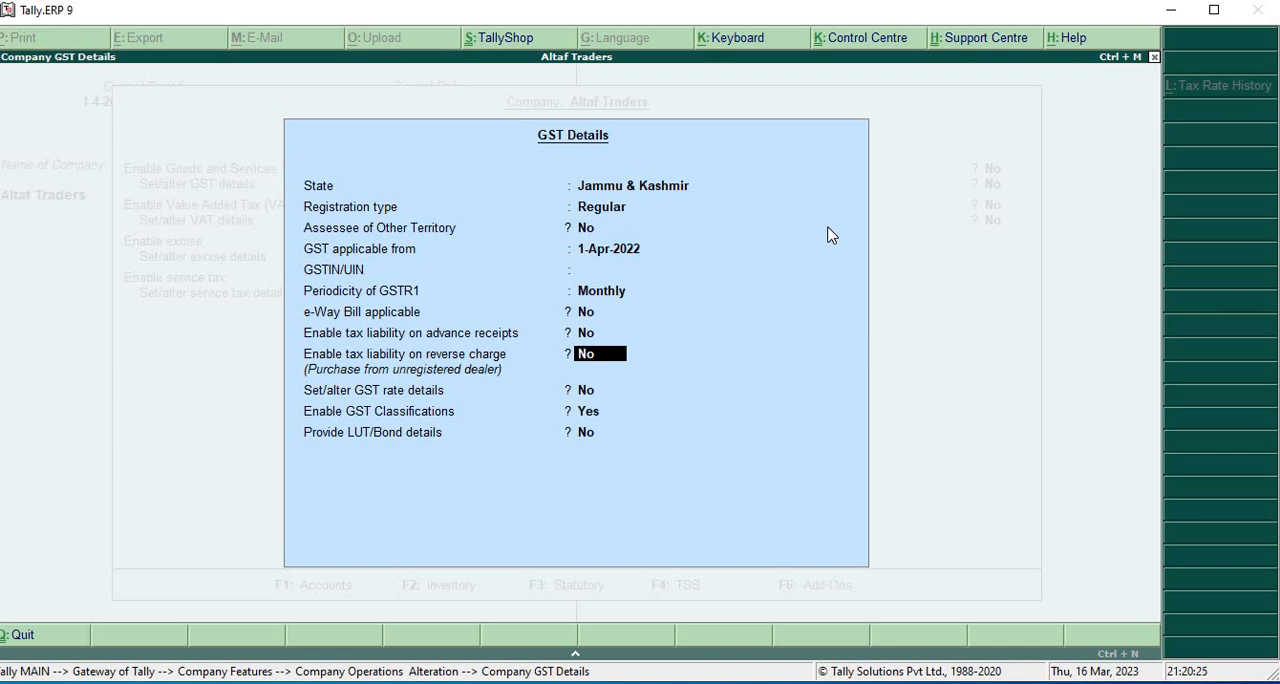
key("Return")
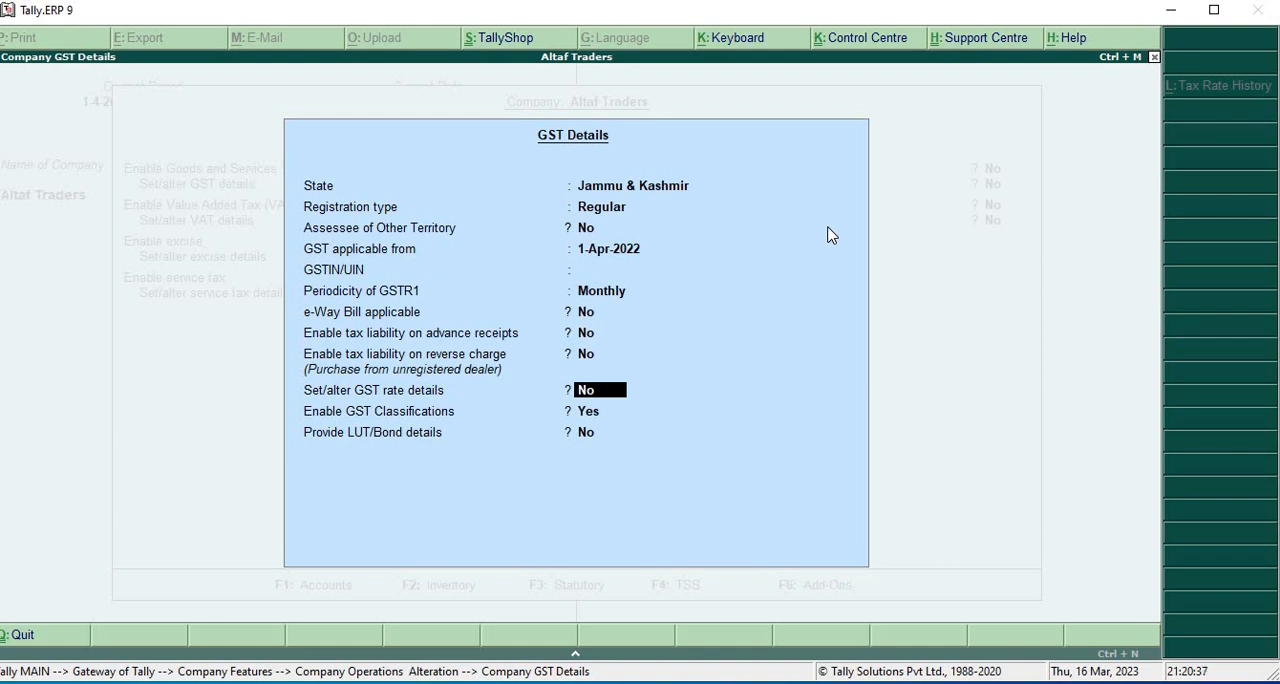
key("Return")
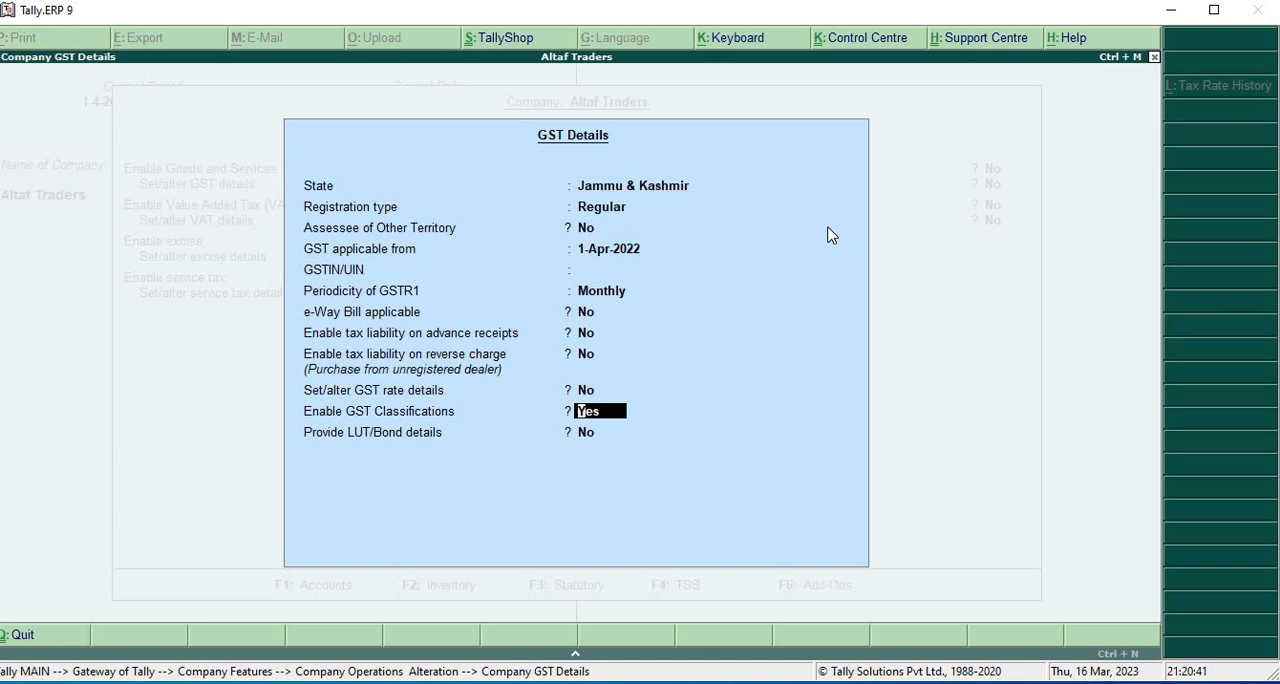
key("Return")
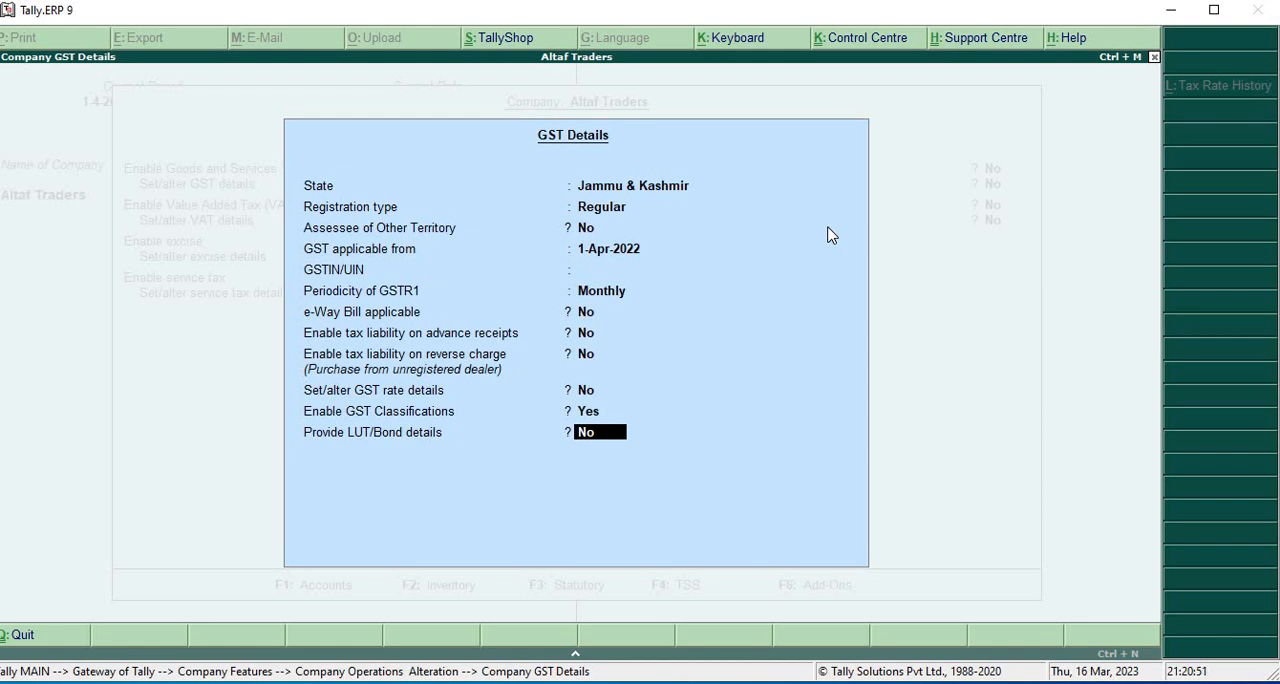
key("Return")
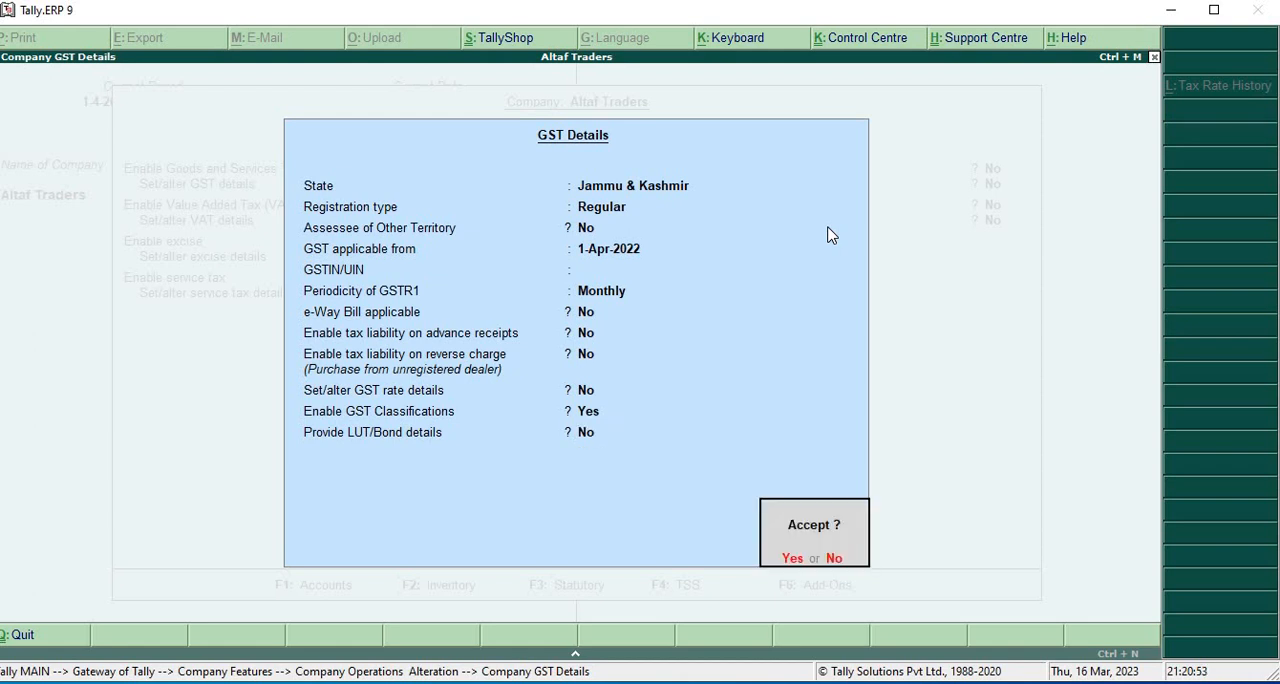
key("Return")
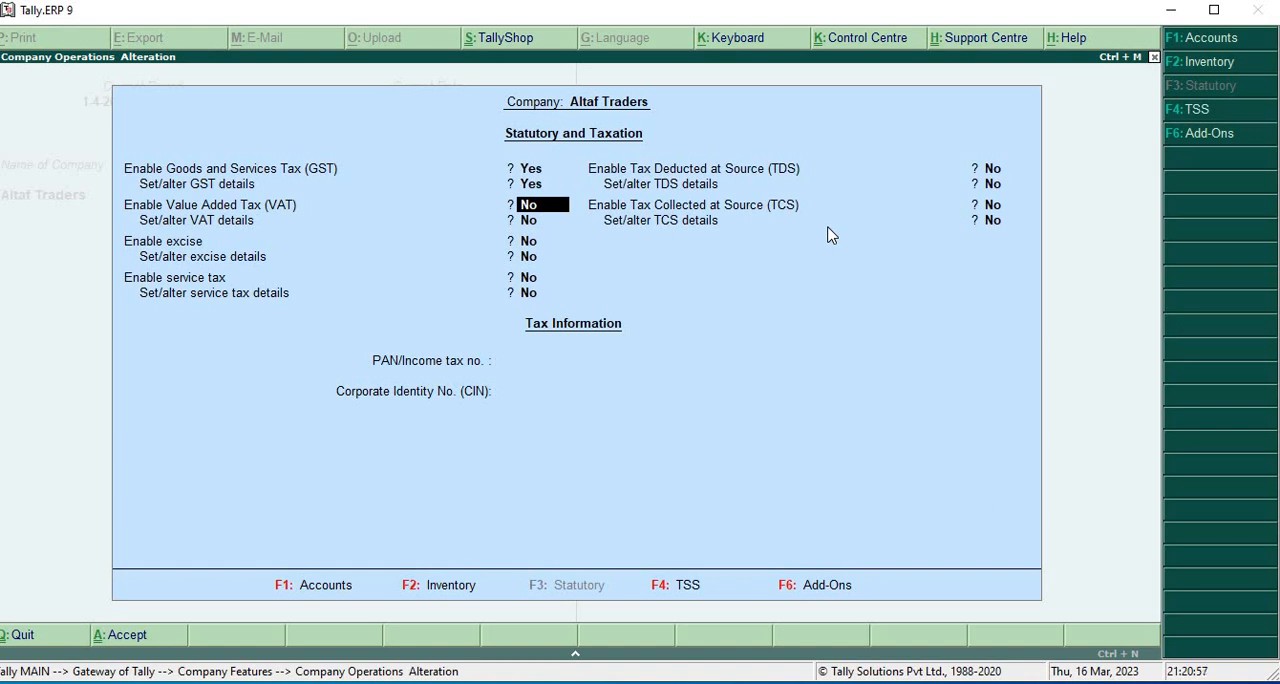
- Save the statutory features with VAT, excise and service tax set to No and PAN and CIN blank, and return to the Gateway of Tally
key("Return")
key("Return")
key("Return")
key("Return")
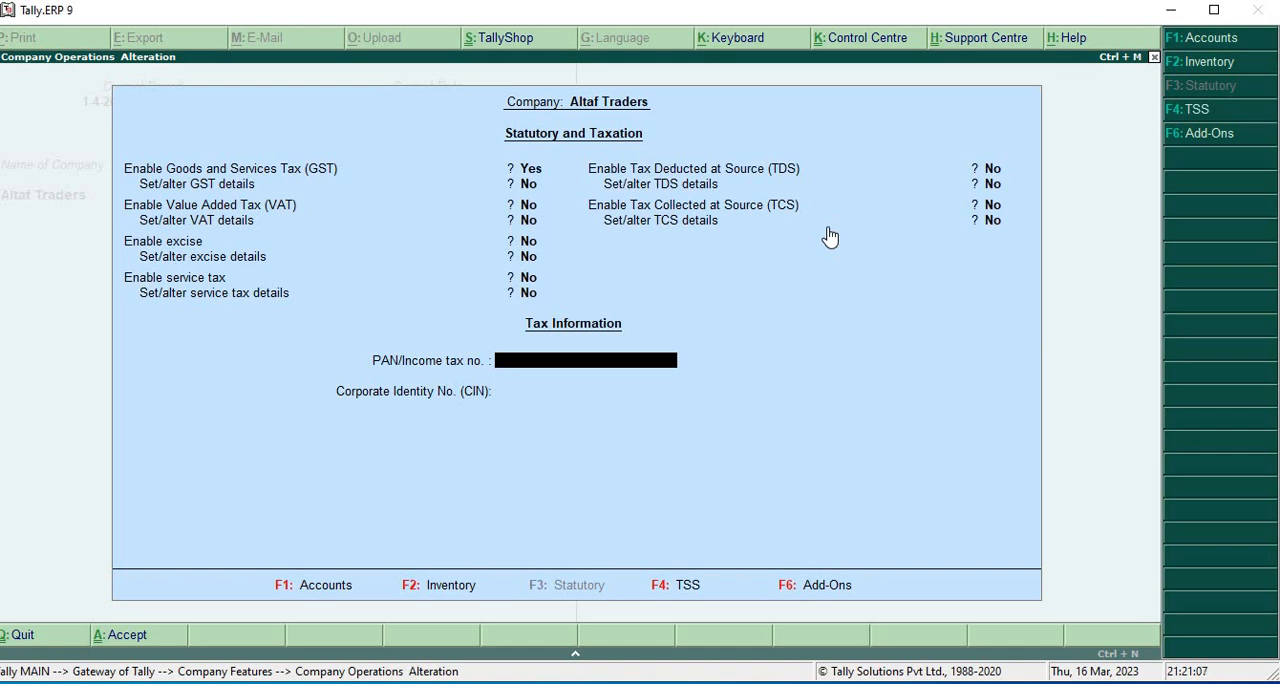
key("Return")
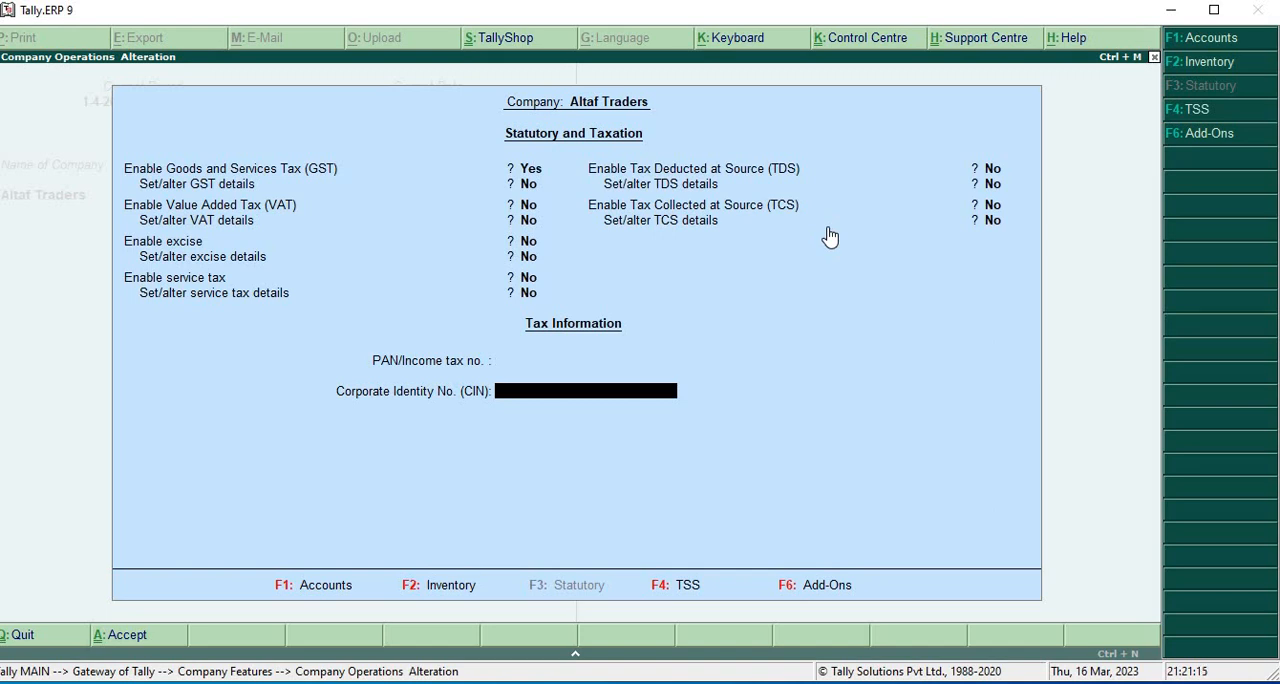
key("Return")
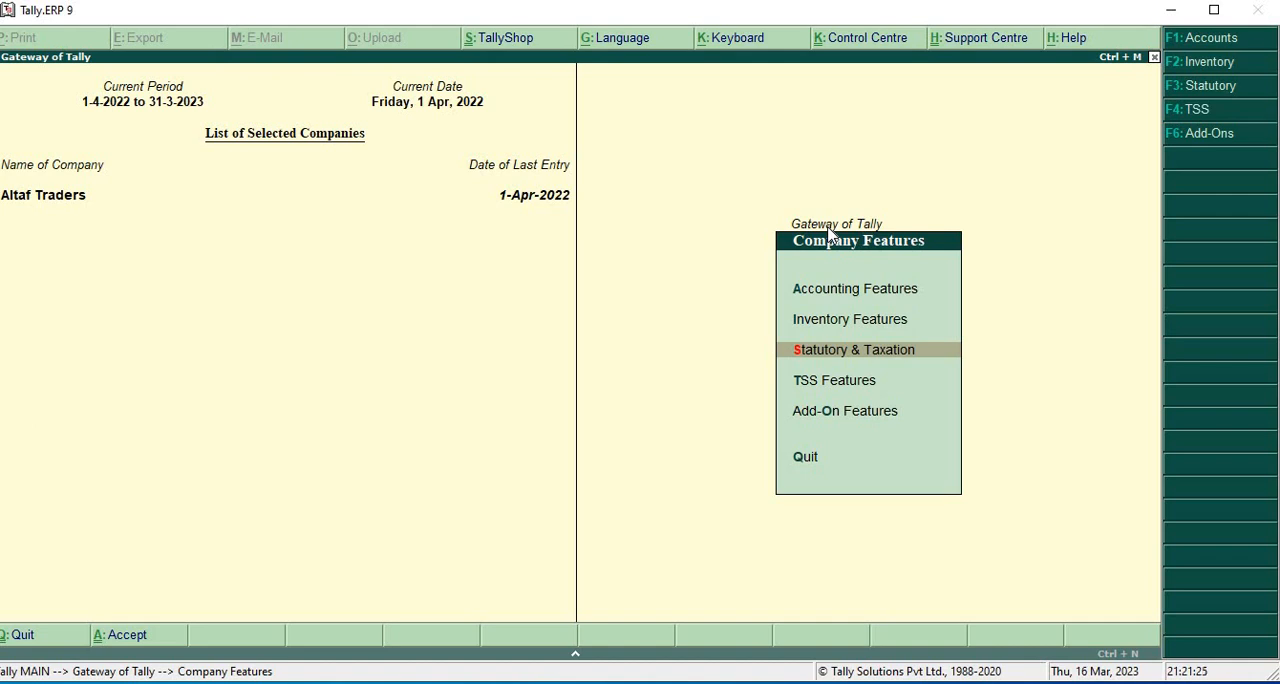
key("Escape")
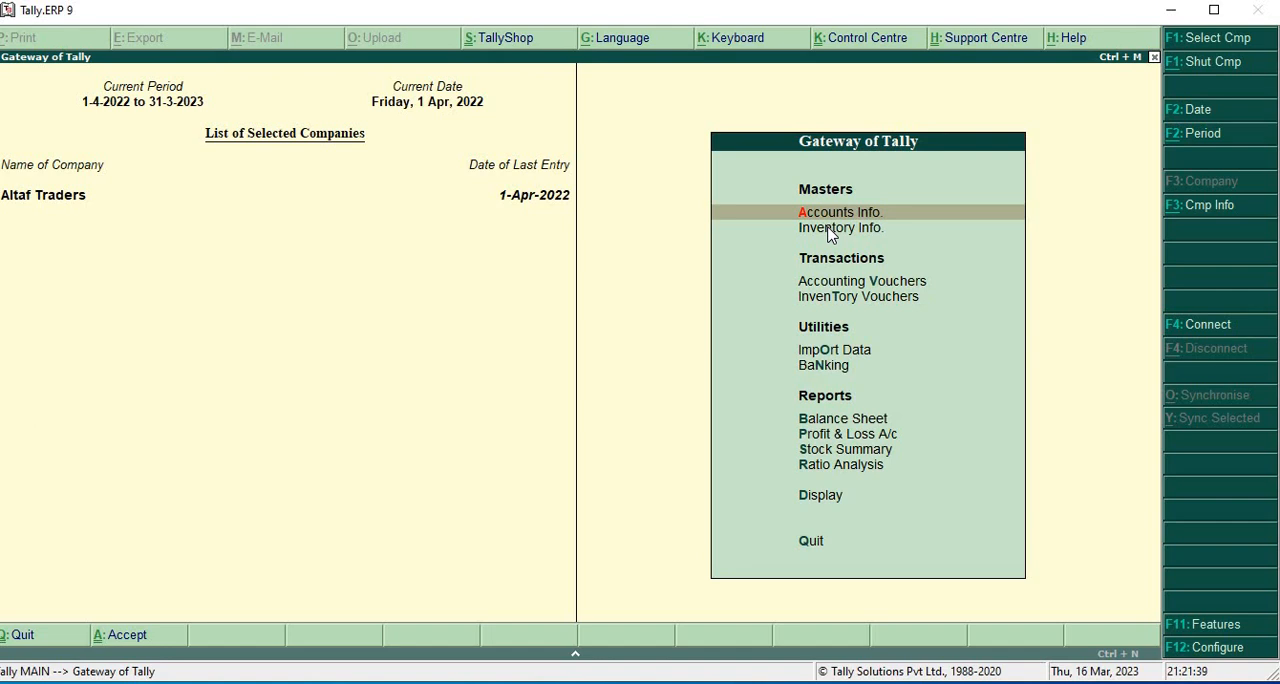
- Start a new single ledger under Accounts Info. and name it "Input GST ON Purchase 18%"
key("Return")
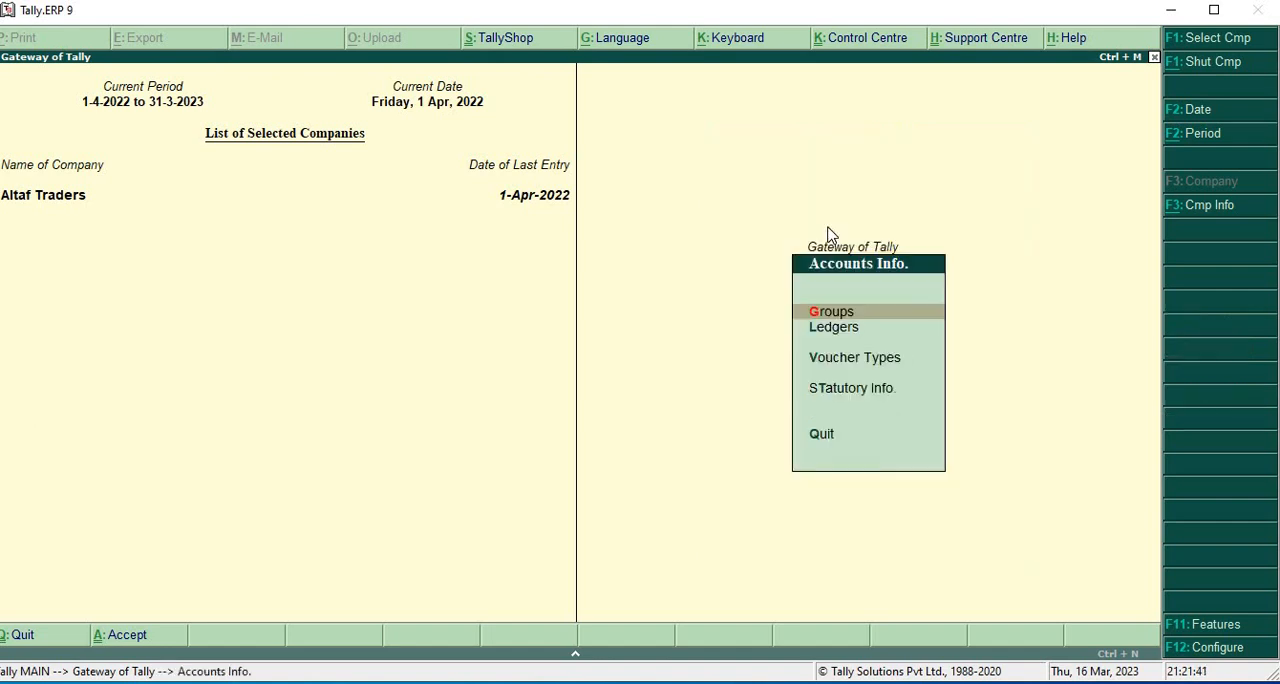
key("Down")
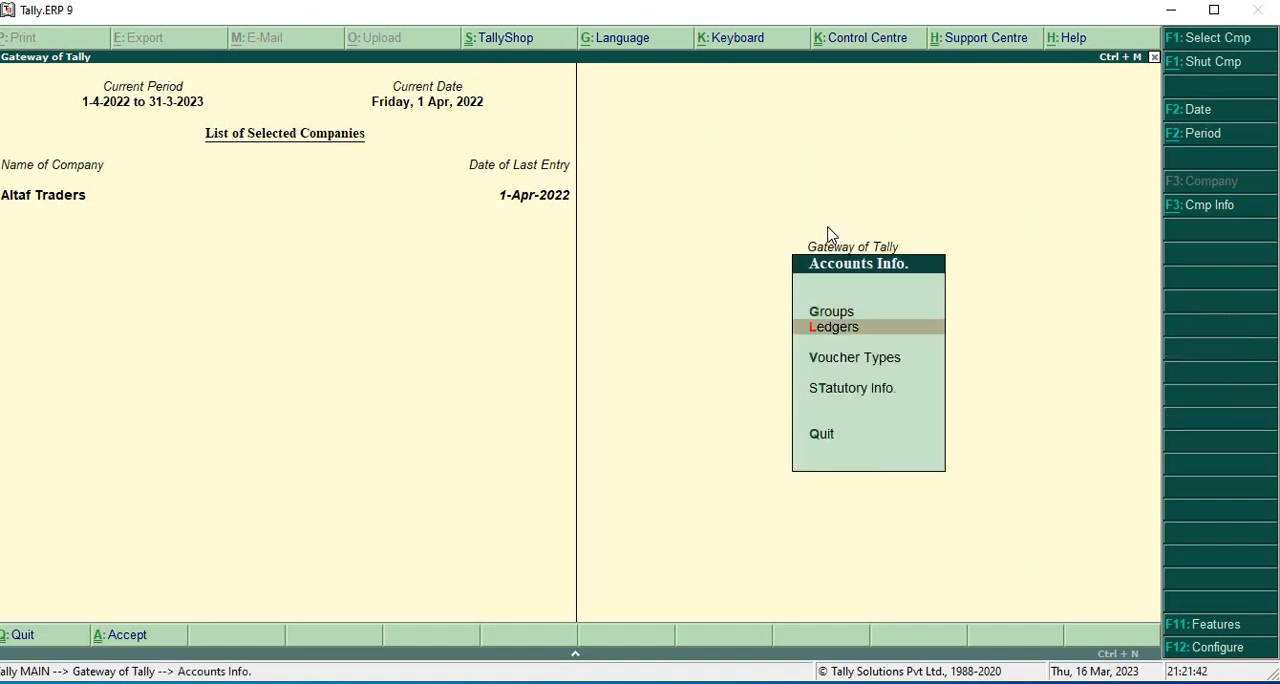
key("Return")
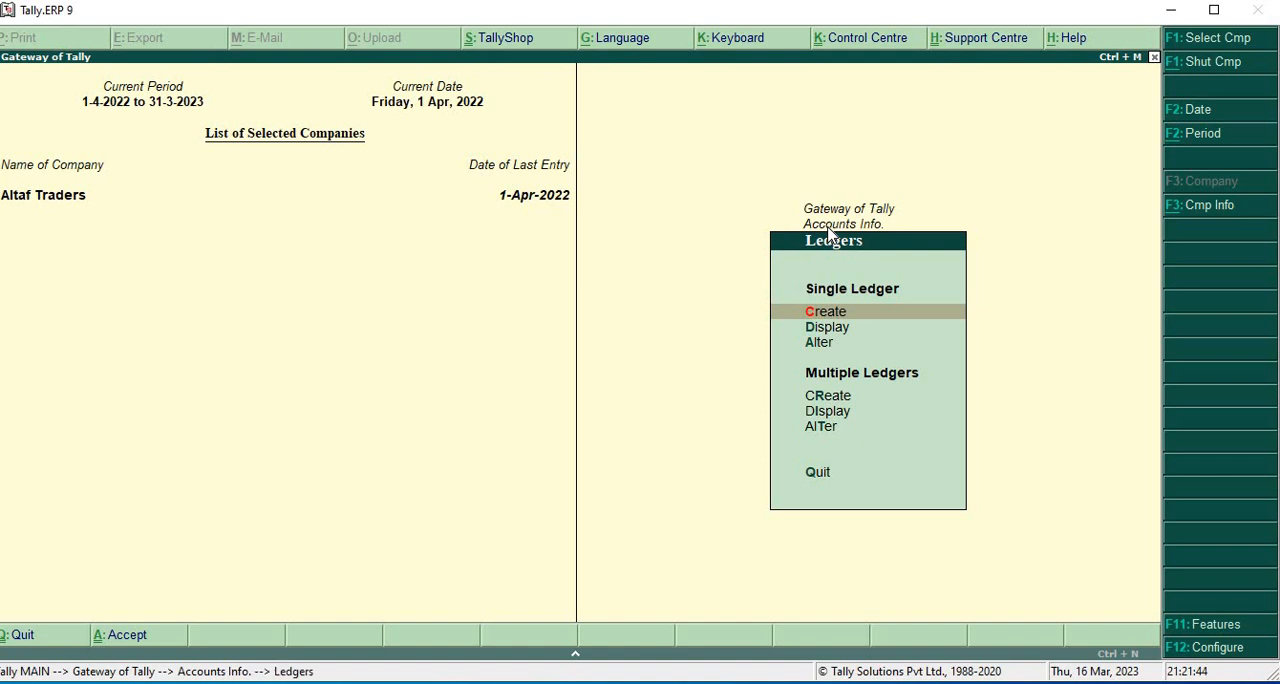
key("Return")
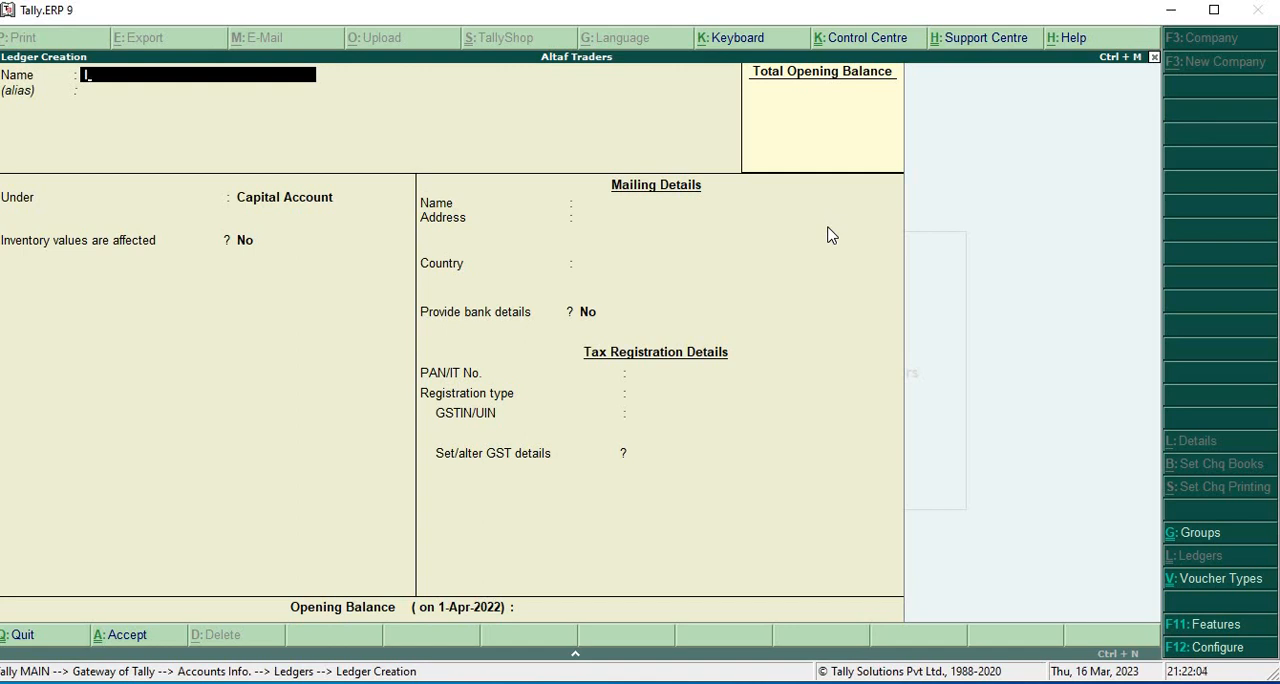
type("nput GST ON Purc")
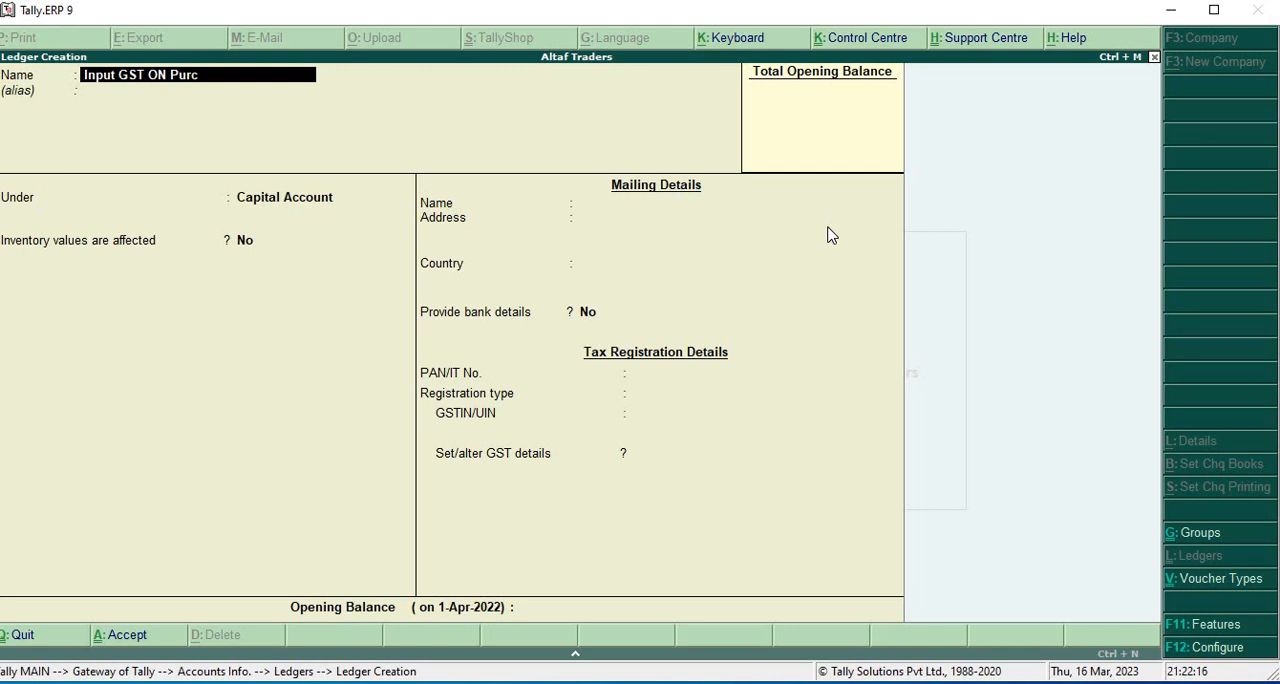
type("hase")
type("18%")
key("Return")
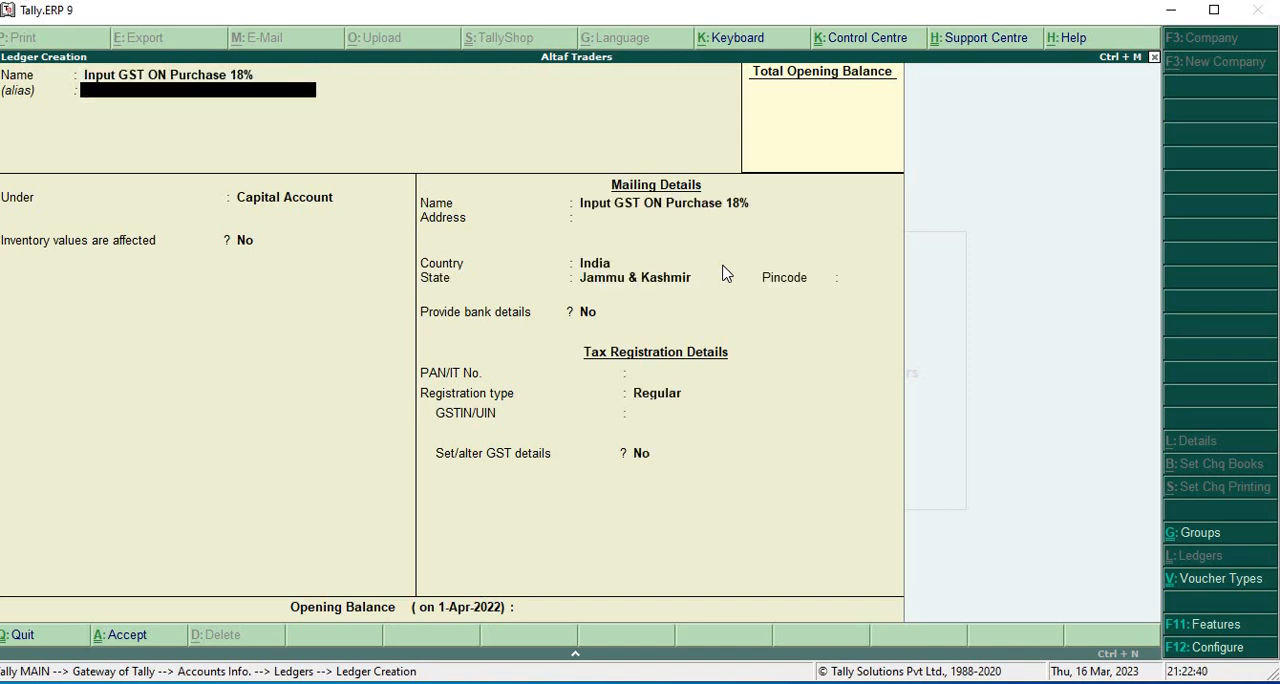
- Skip the ledger's alias and place the ledger under the Purchase Accounts group
key("Return")
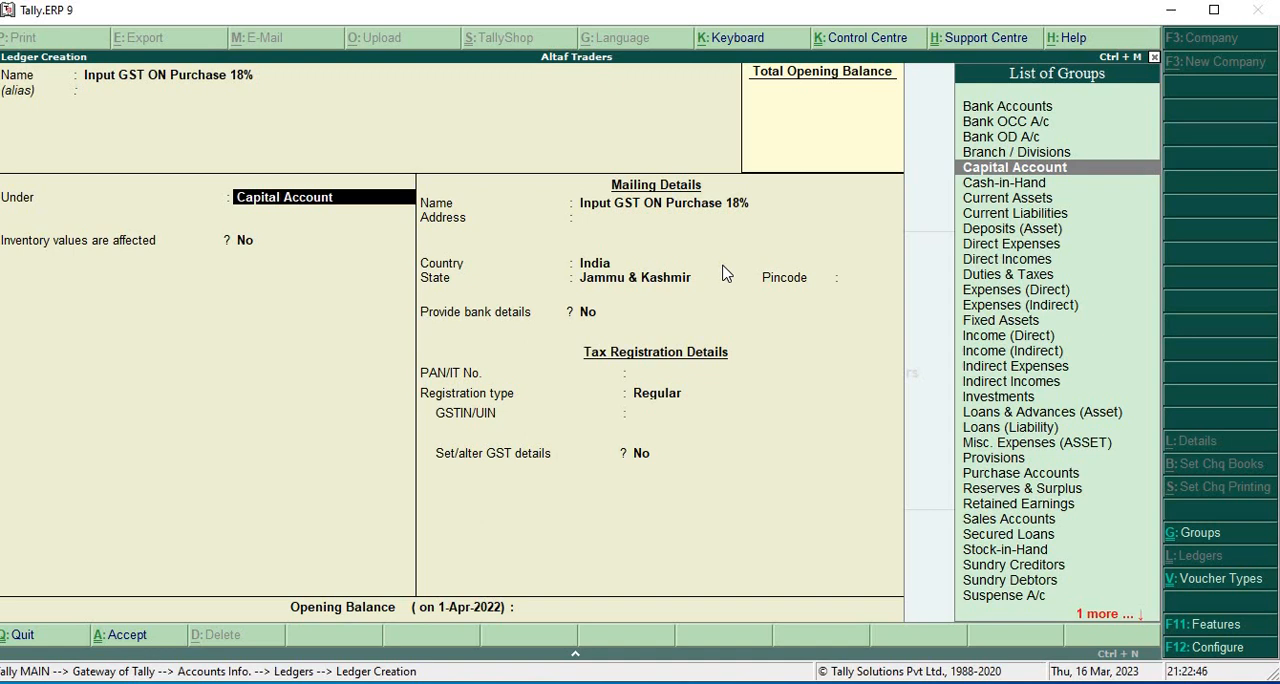
type("P")
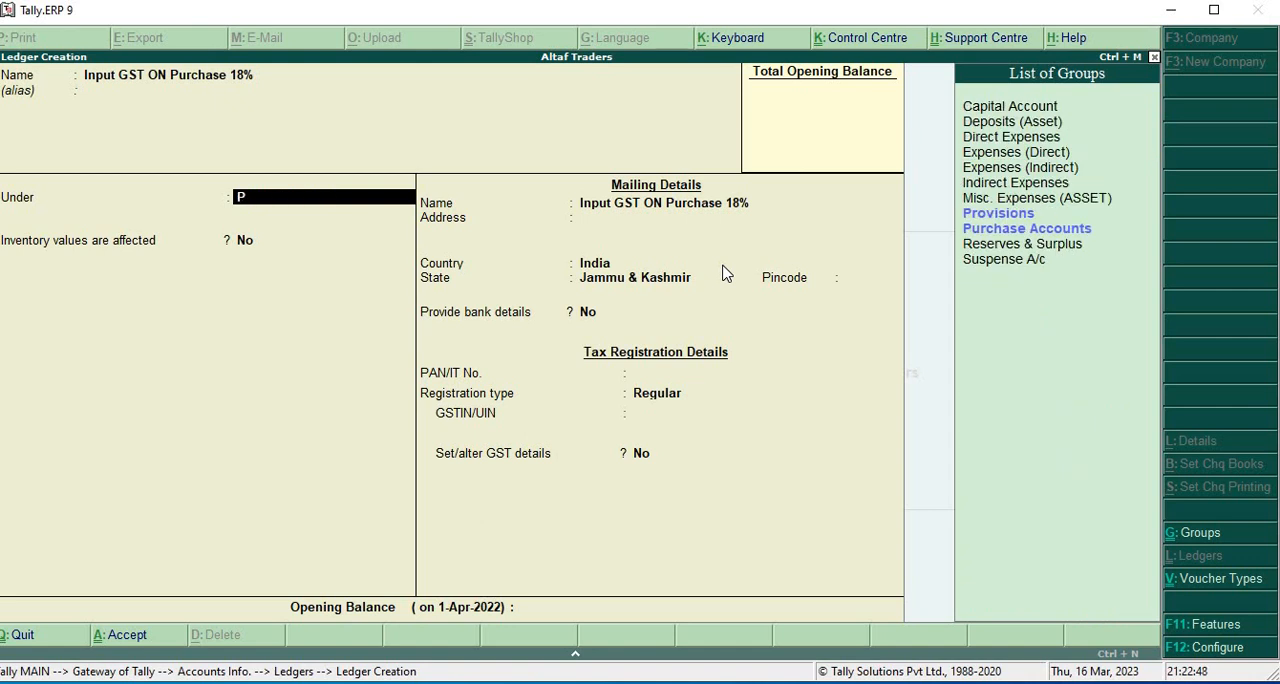
key("Down")
key("Down")
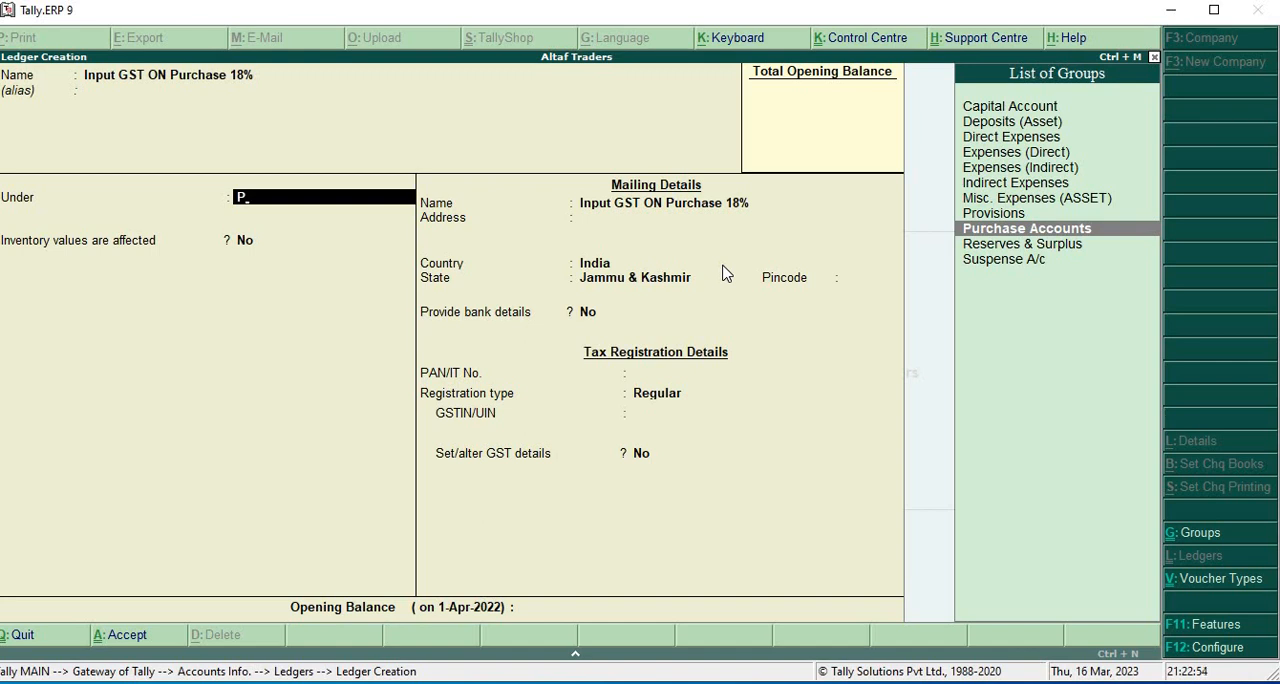
key("Return")
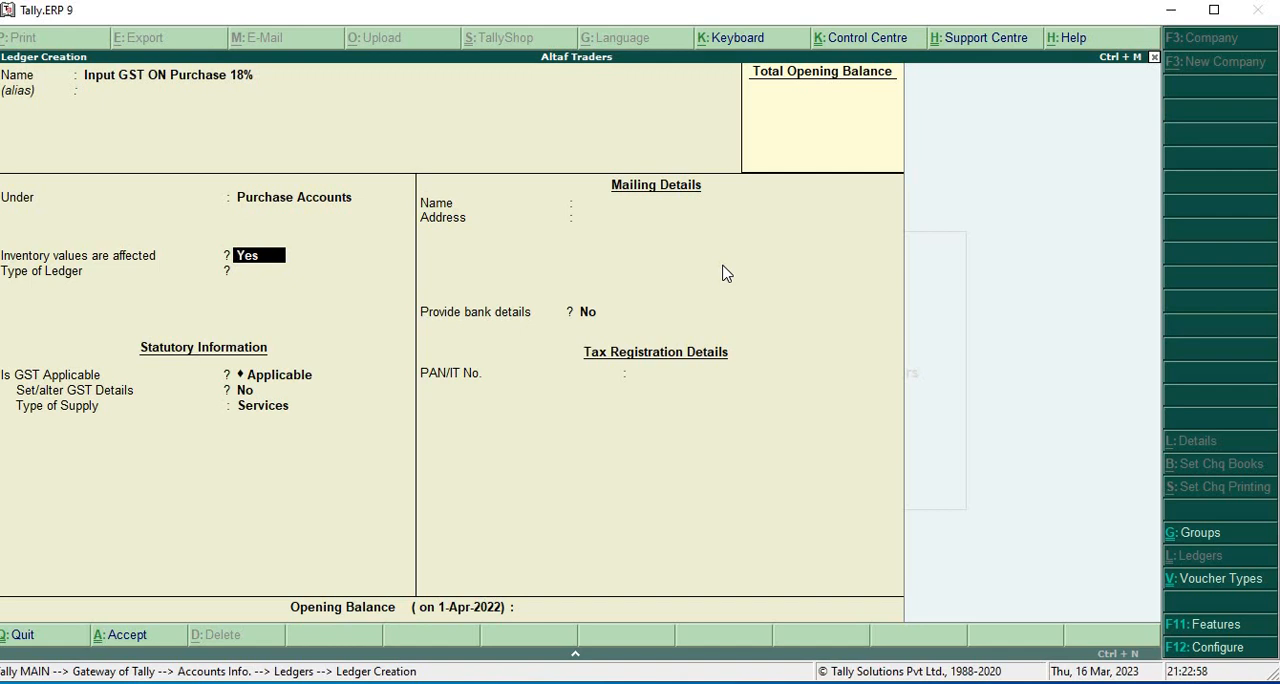
- Accept inventory values affected as Yes, ledger type Not Applicable and GST Applicable, and open the ledger's GST details by answering Yes to Set/alter GST Details
key("Return")
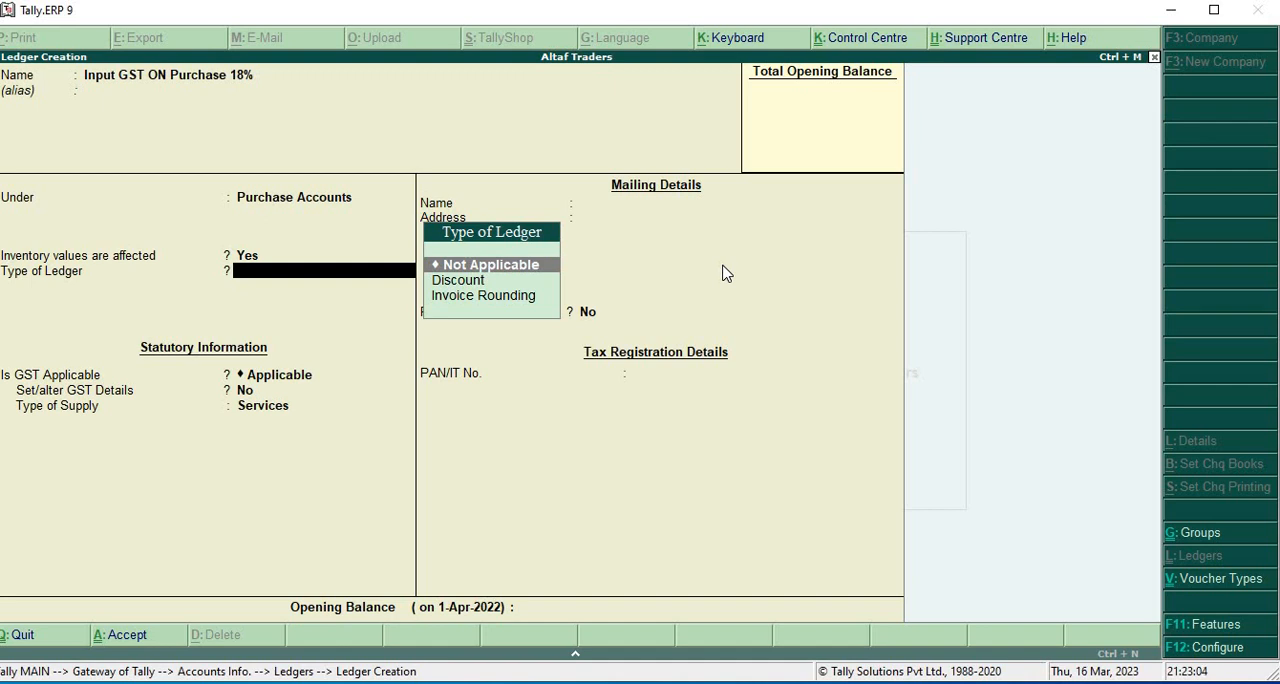
key("Return")
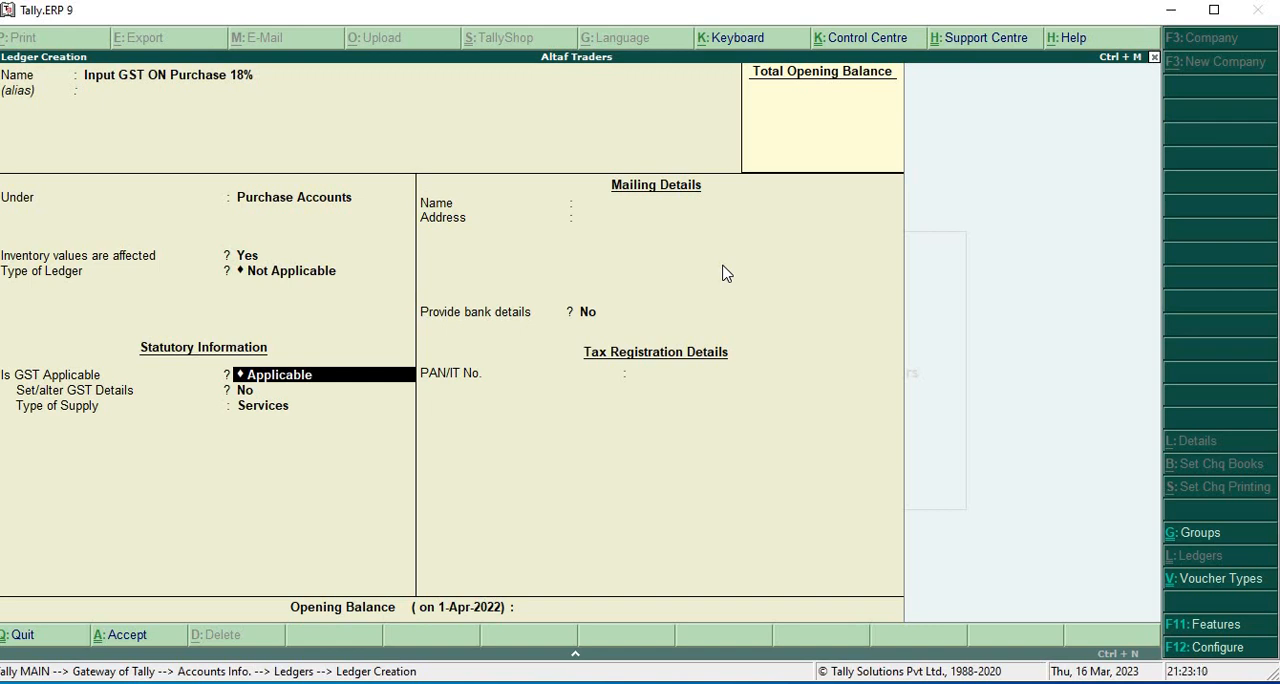
key("Return")
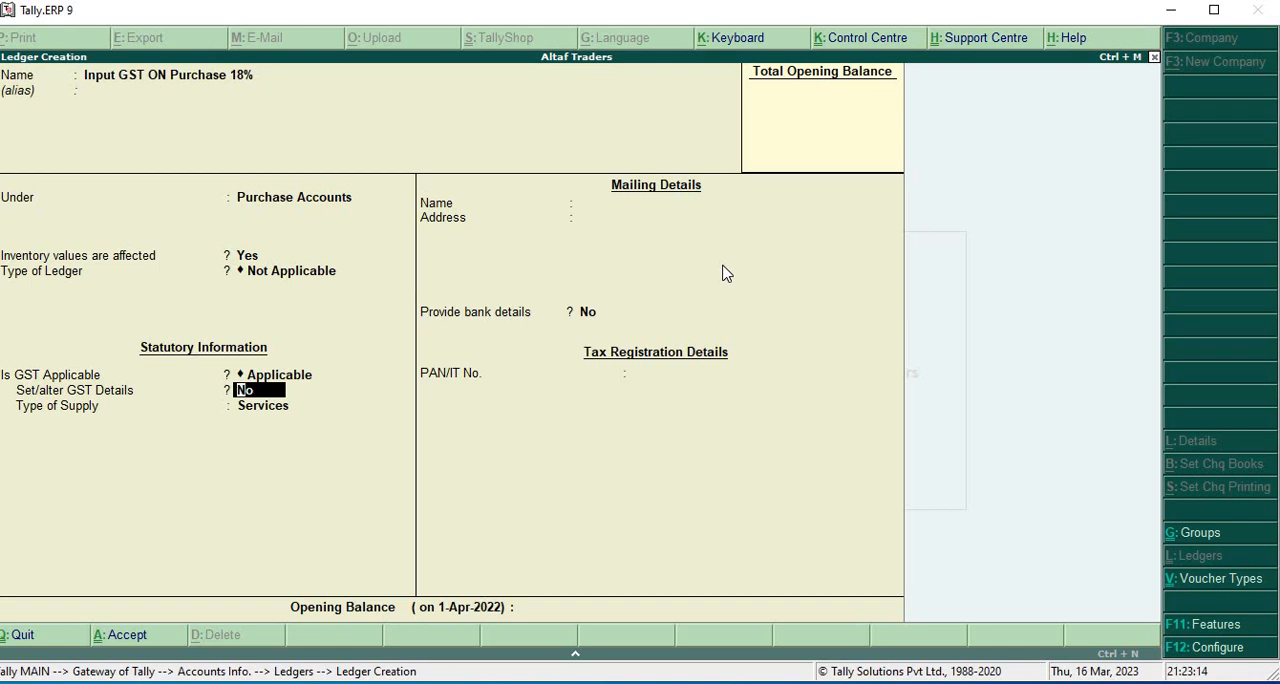
type("y")
key("Return")
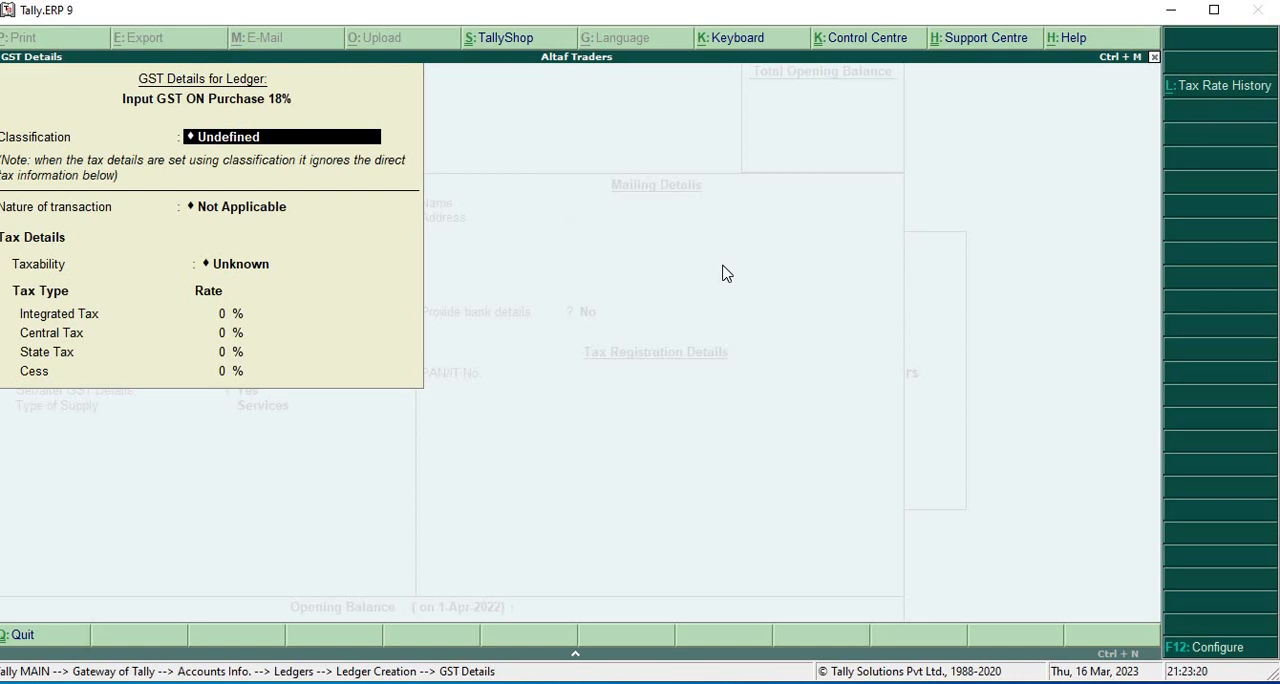
- Keep the GST classification Undefined and set the ledger's nature of transaction to Purchase Taxable
key("Return")
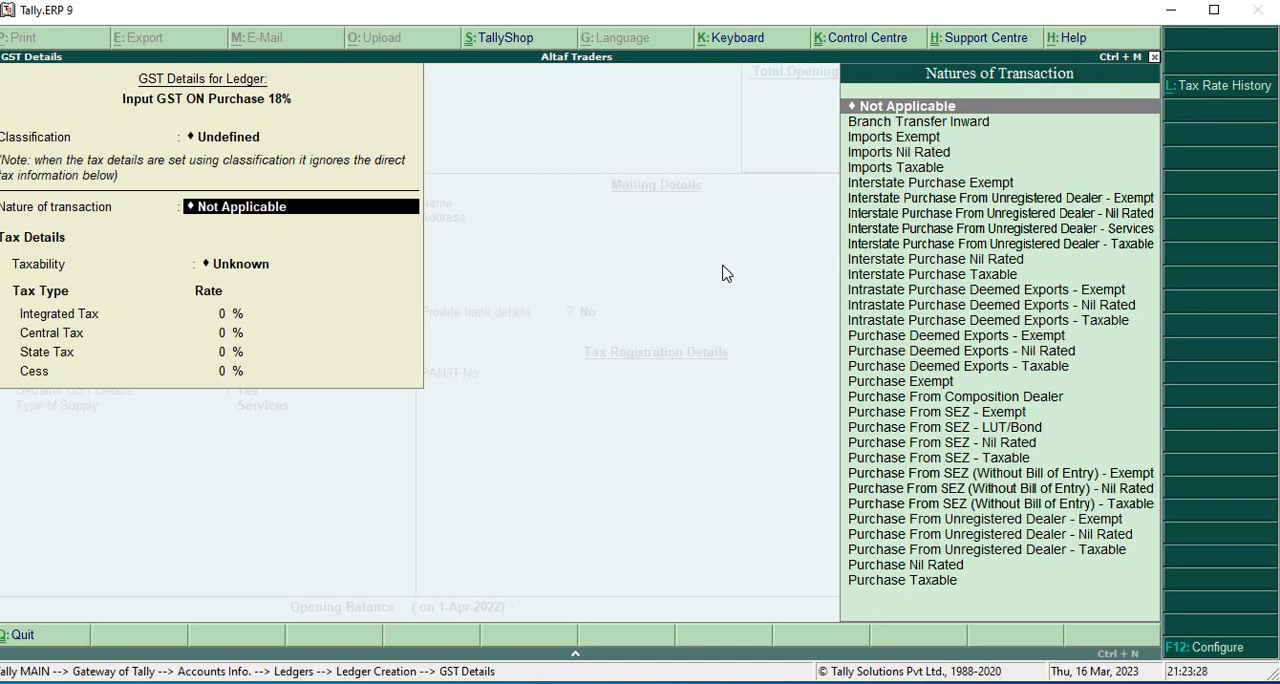
type("P")
key("Down")
key("Down")
key("Down")
key("Down")
key("Down")
key("Down")
key("Down")
key("Down")
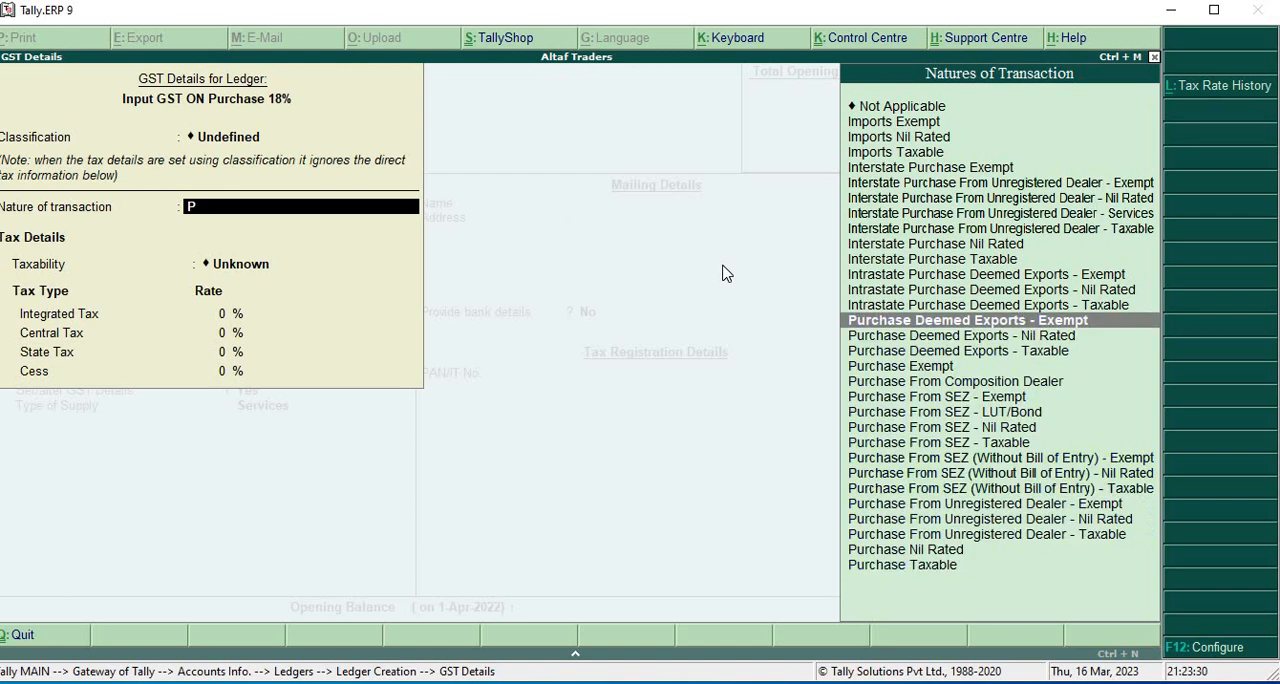
key("Down")
key("Down")
key("Down")
key("Down")
key("Down")
key("Down")
key("Down")
key("Down")
key("Down")
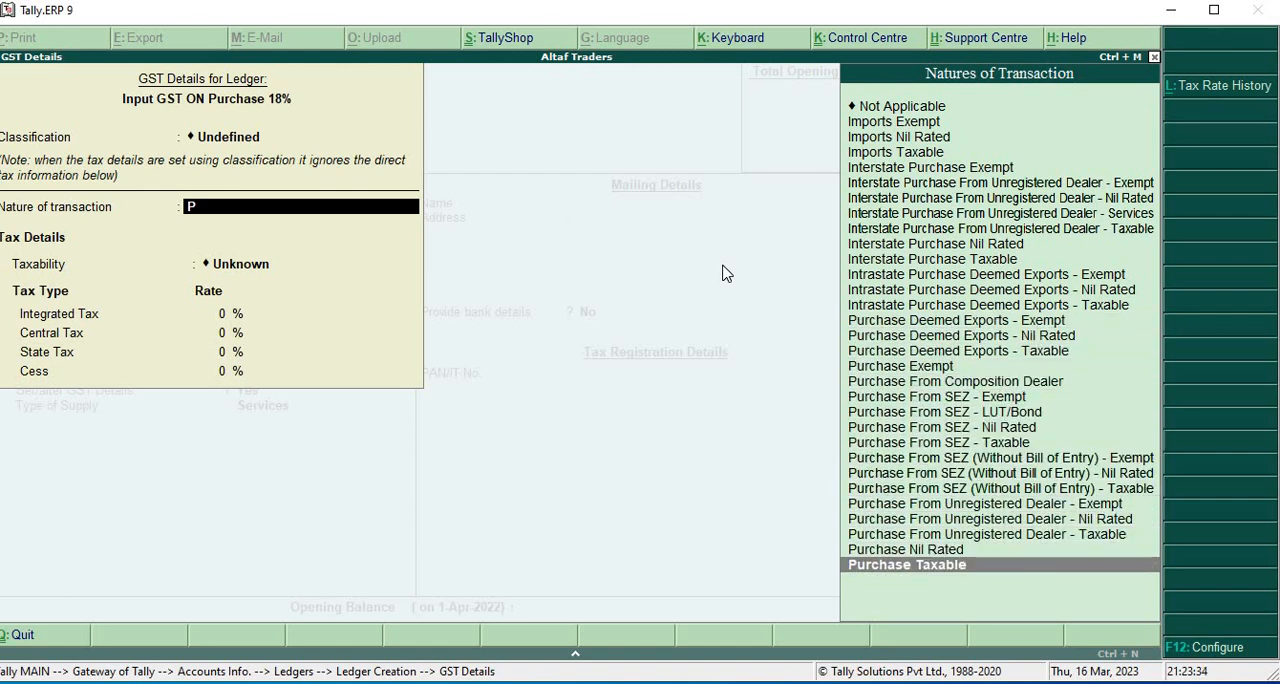
key("Return")
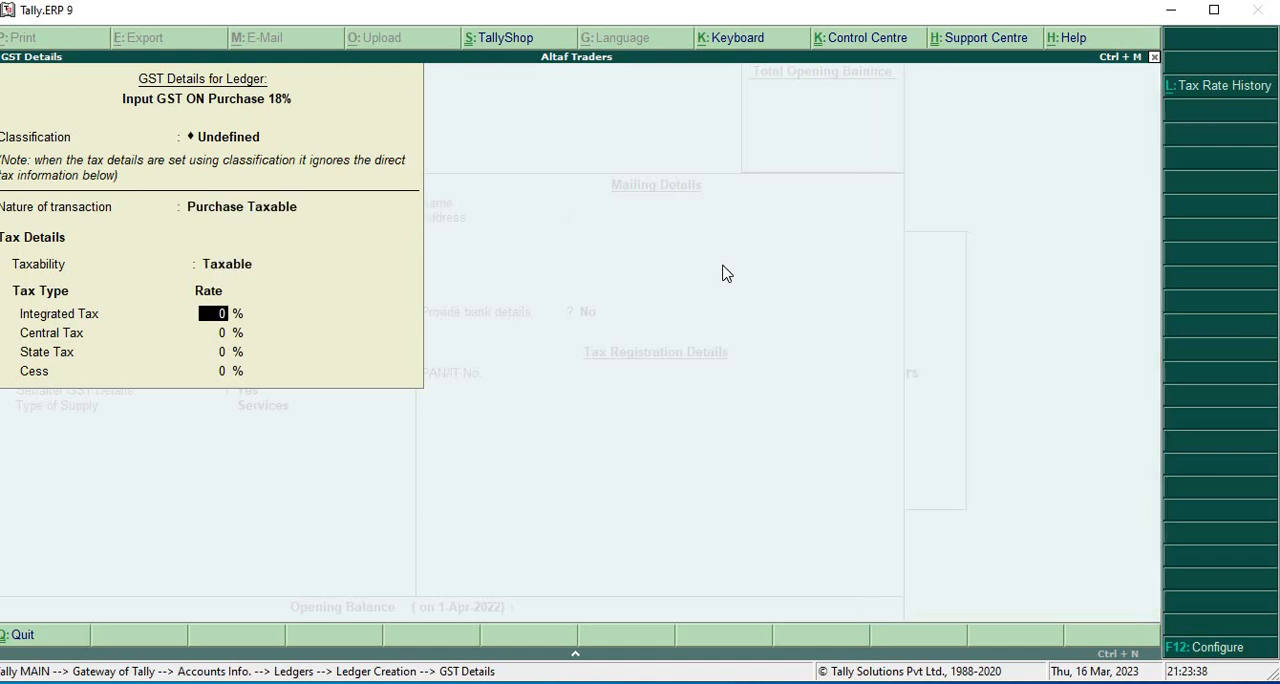
- Set Integrated Tax to 18%, Central Tax and State Tax to 9% each, leave Cess at 0%, and accept the GST details
type("18")
key("Return")
type("9")
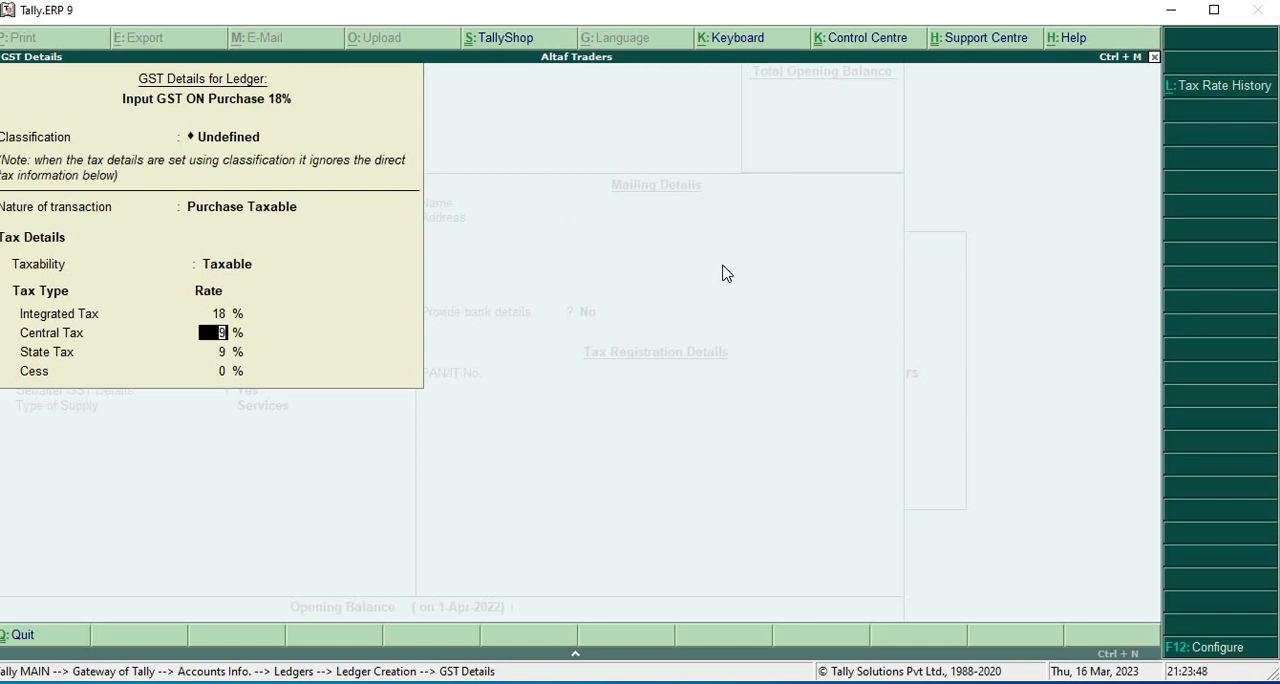
key("Return")
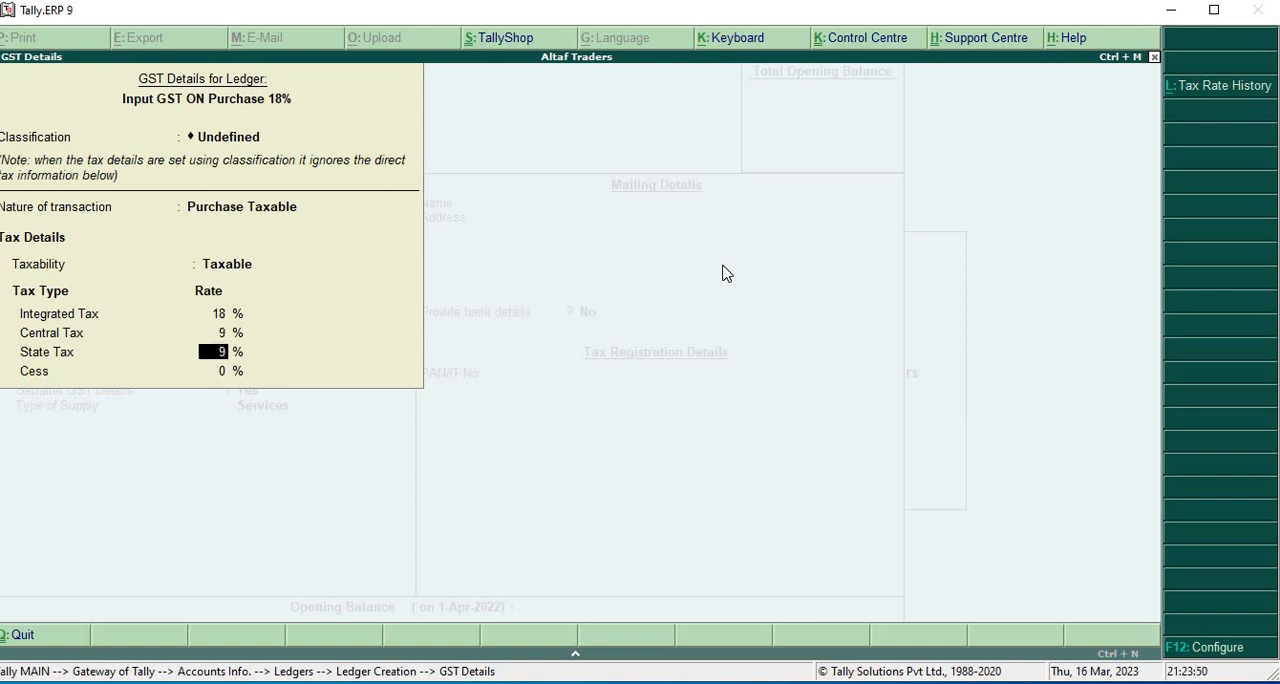
key("Return")
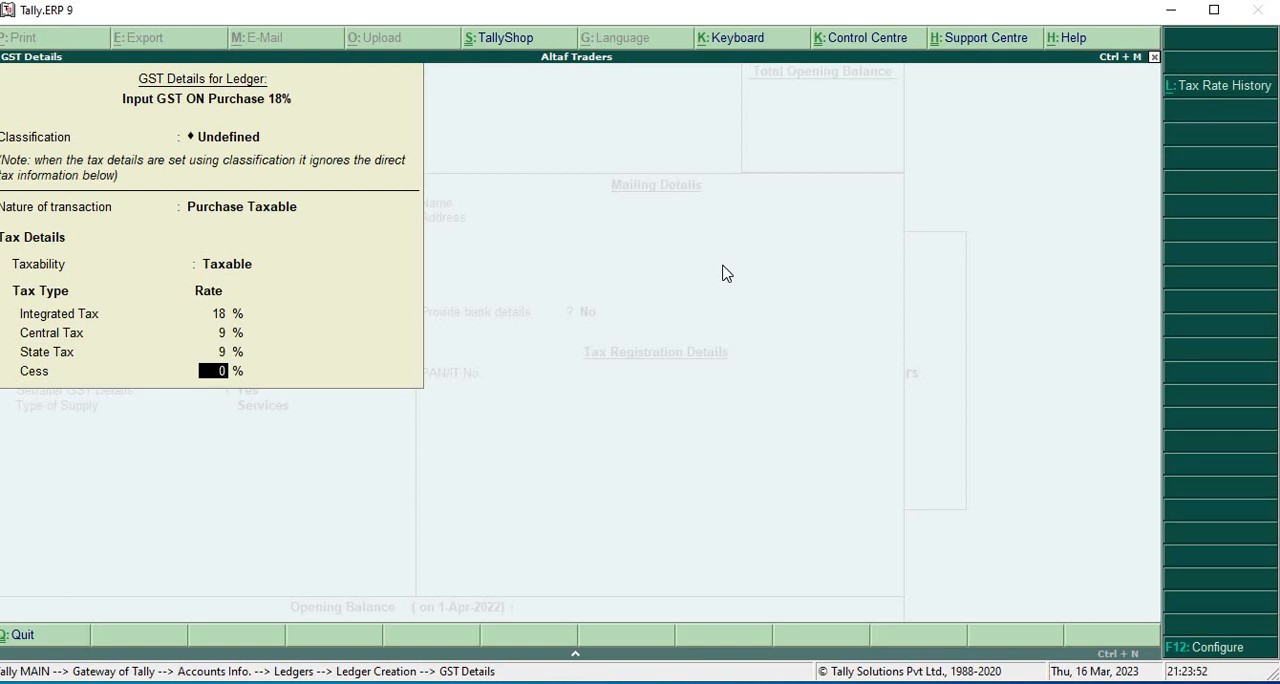
key("Return")
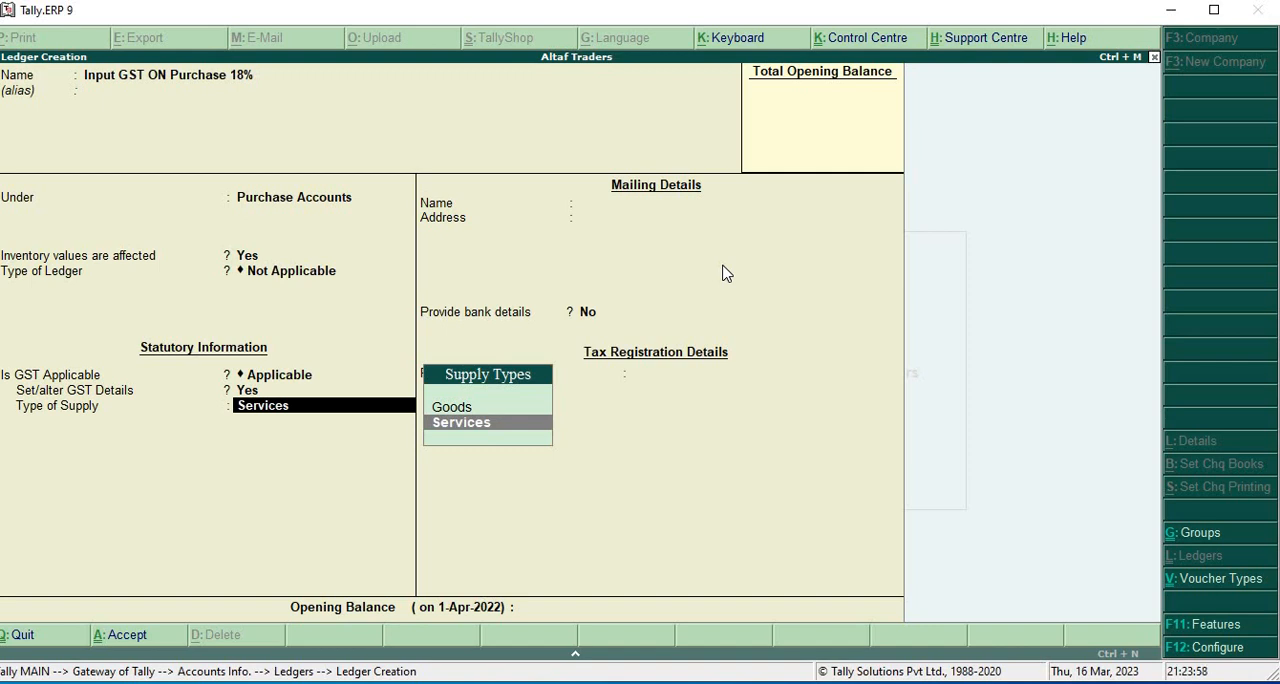
- Set the type of supply to Goods, keep bank details at No and opening balance blank, then save the ledger and return to the Gateway of Tally
key("Up")
key("Return")
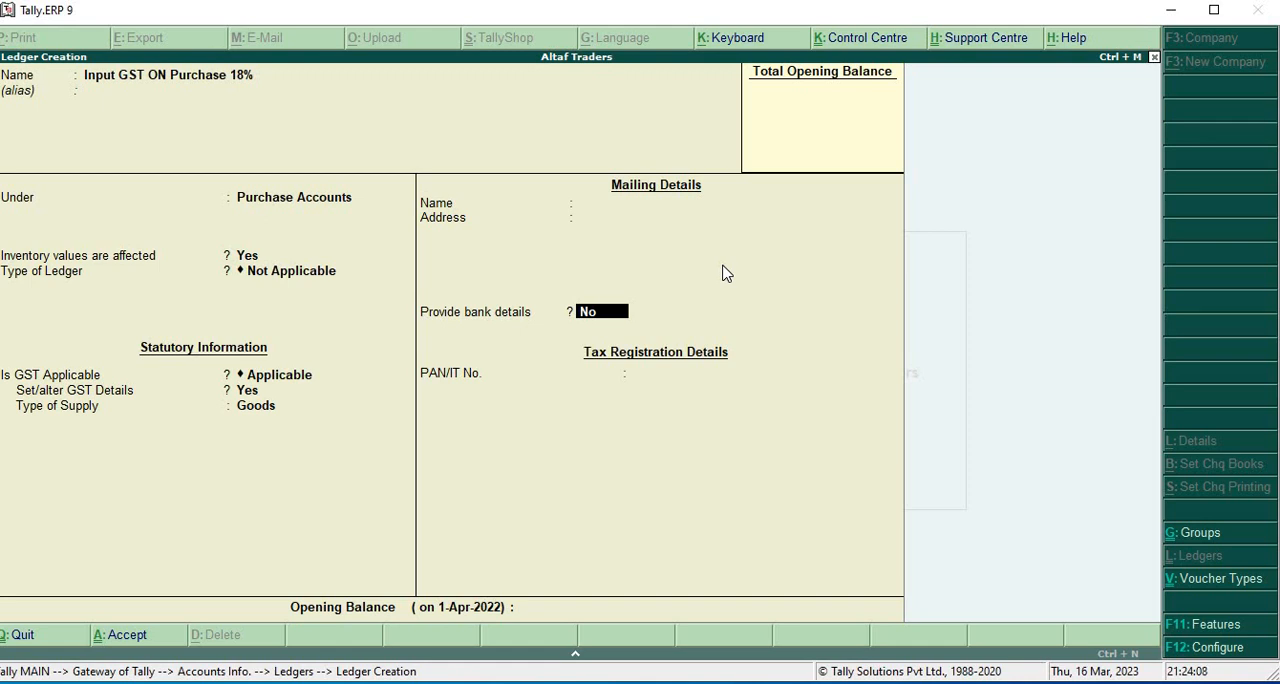
key("Return")
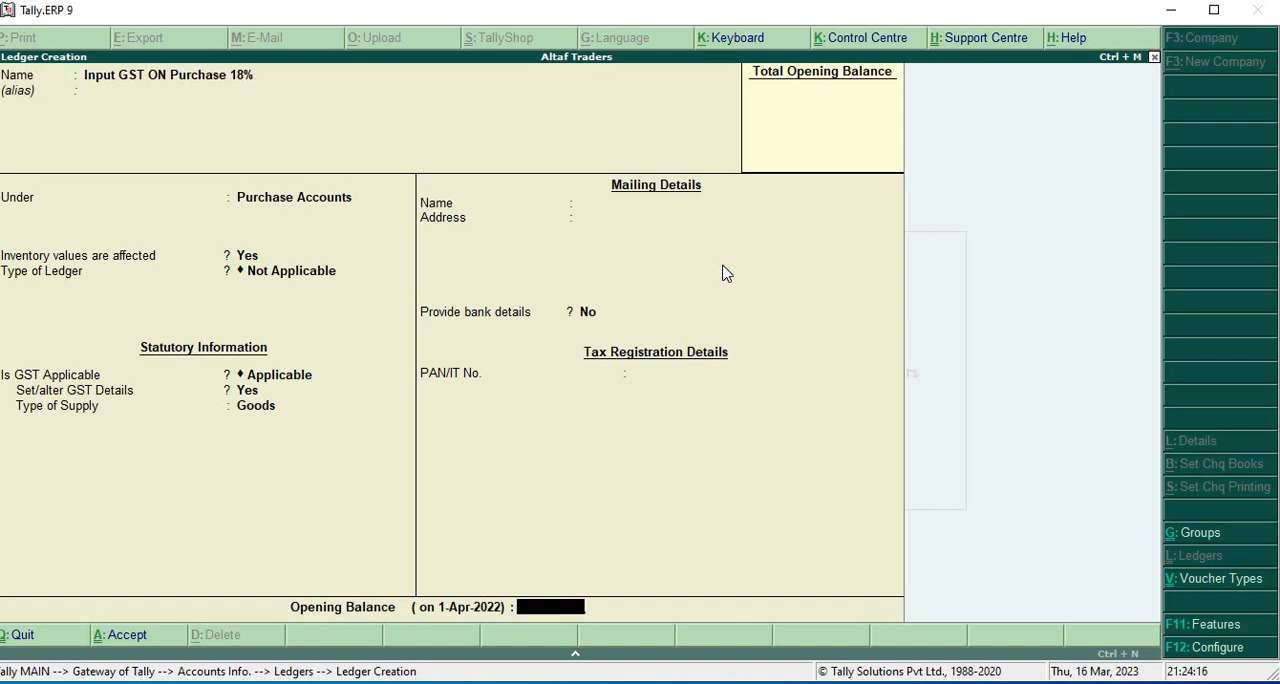
key("Return")
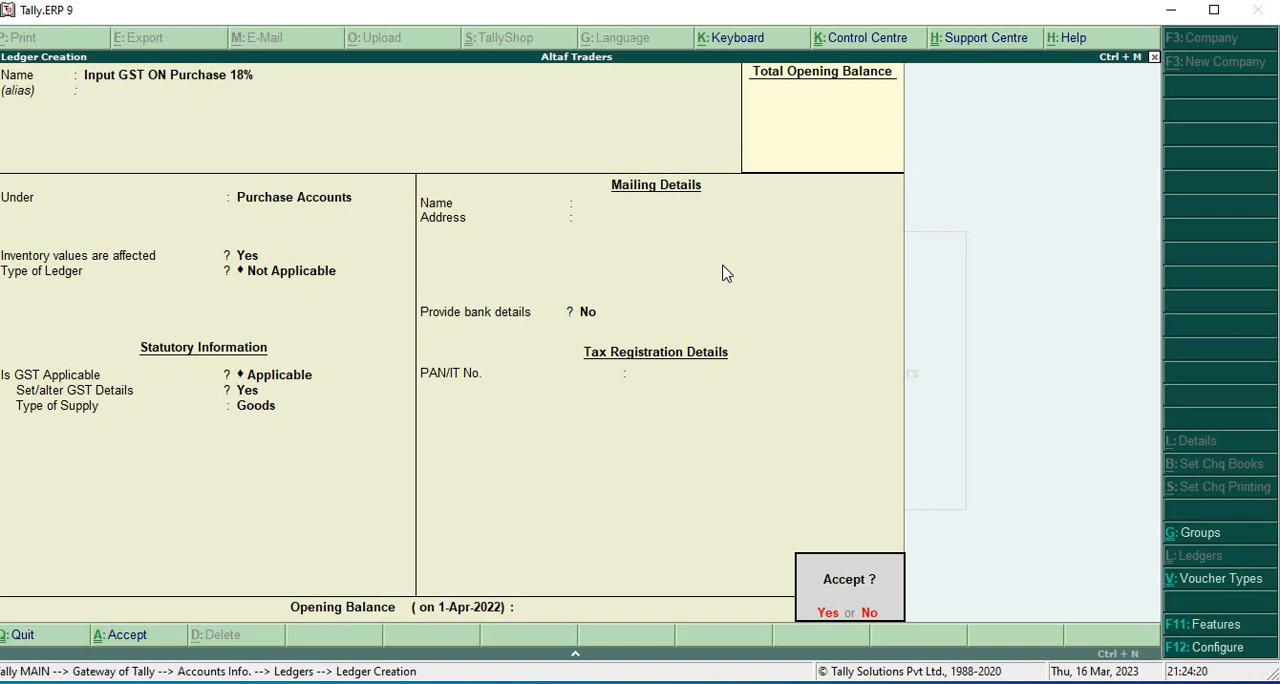
key("Return")
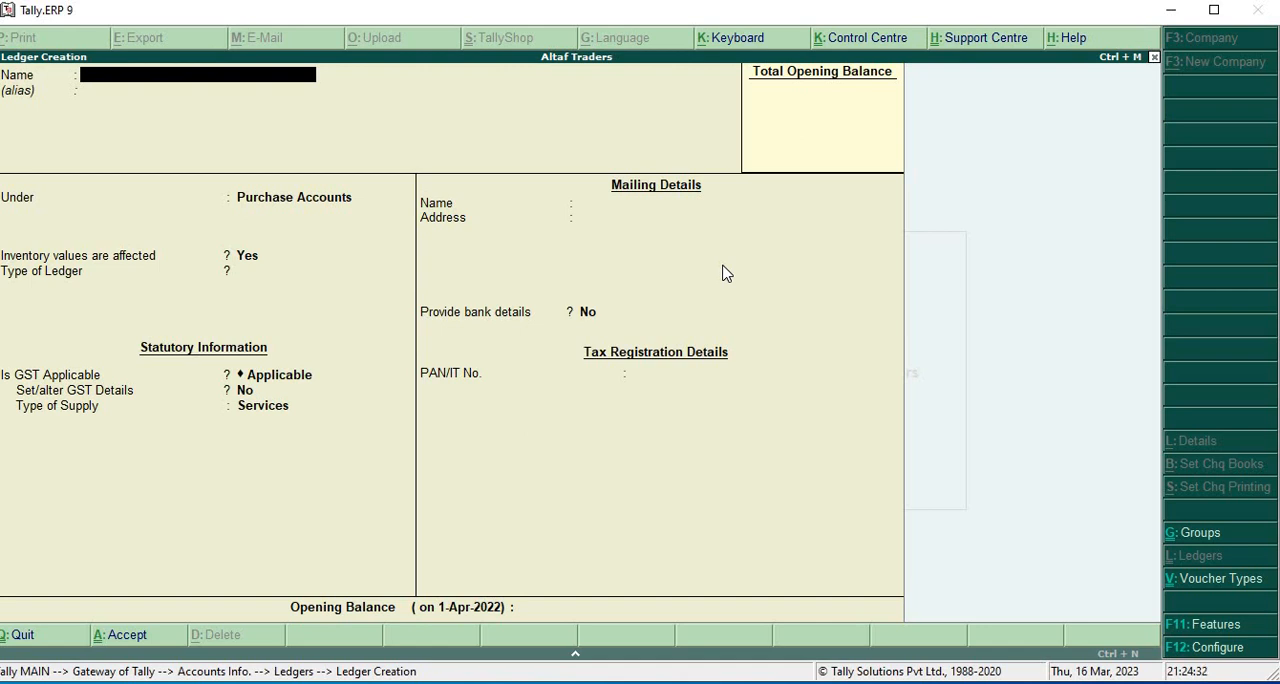
key("Escape")
key("Escape")
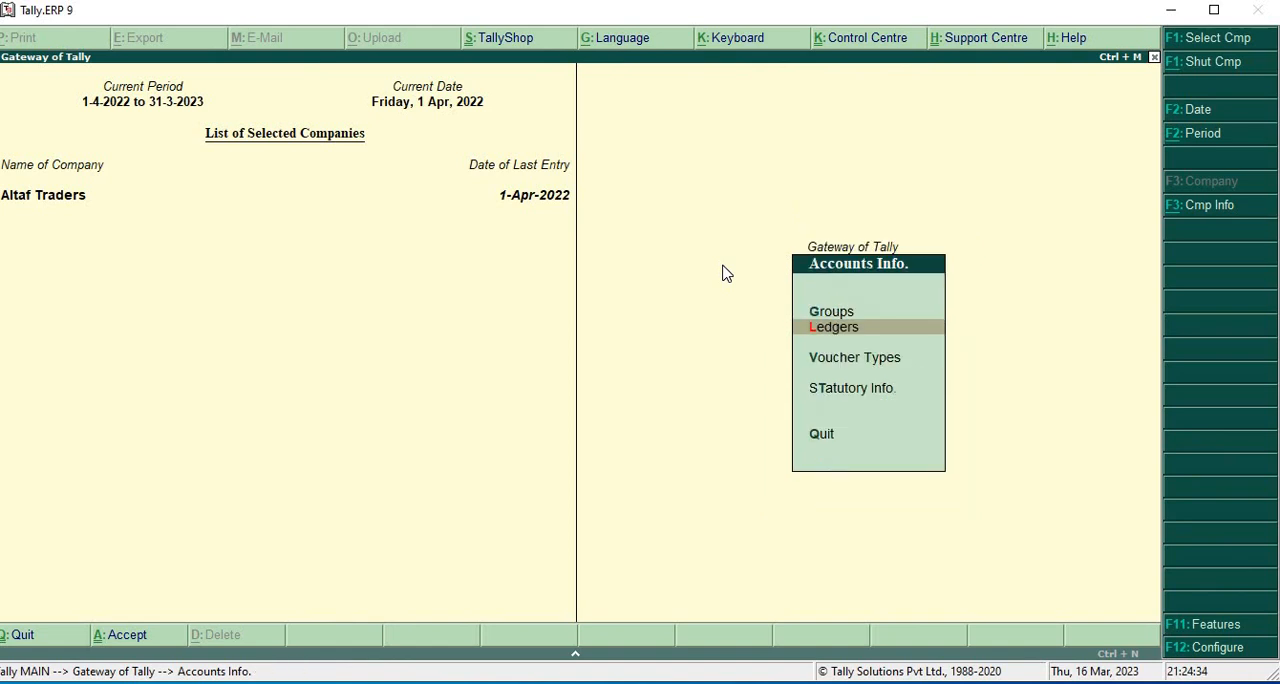
key("Escape")
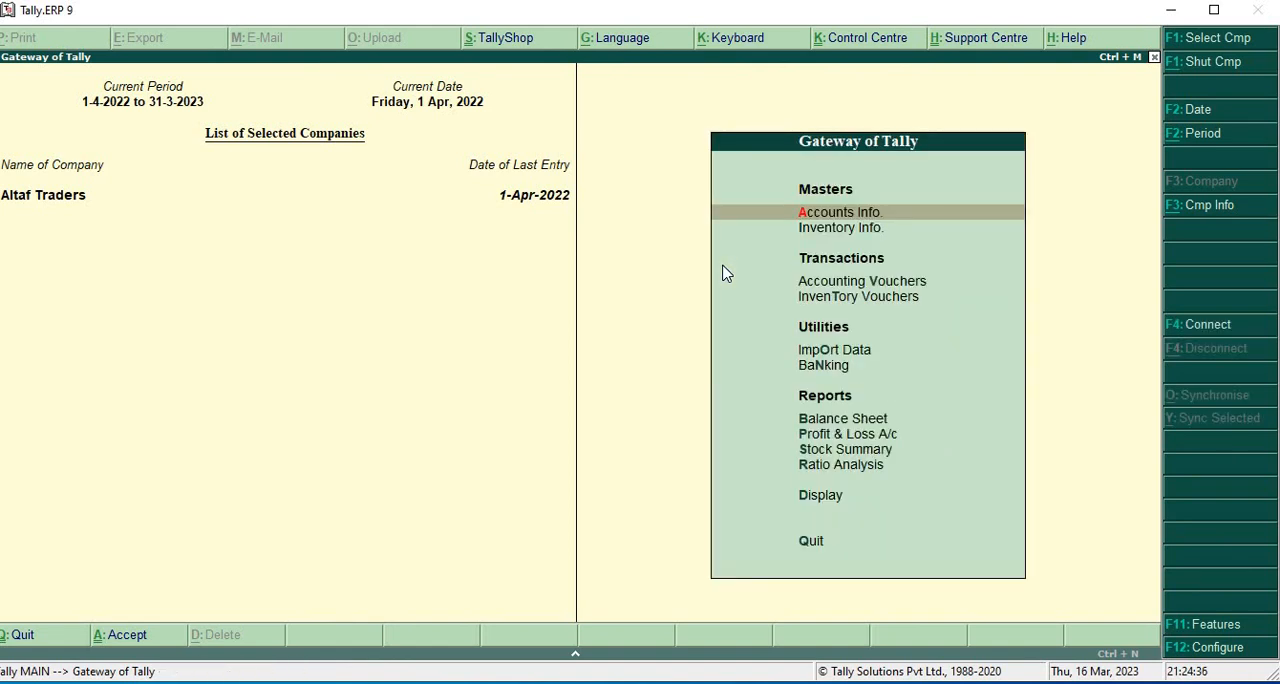
- Open Account Books among the Display reports
key("Down")
key("Down")
key("Down")
key("Down")
key("Down")
key("Down")
key("Down")
key("Down")
key("Down")
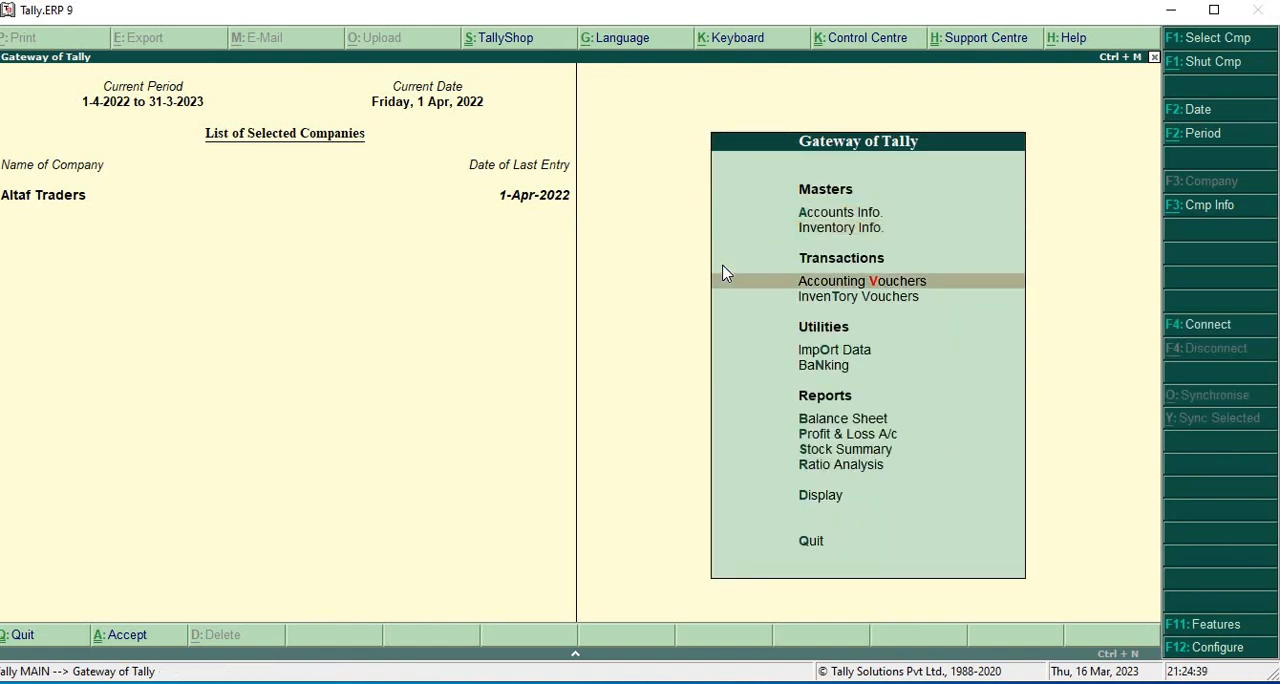
key("Down")
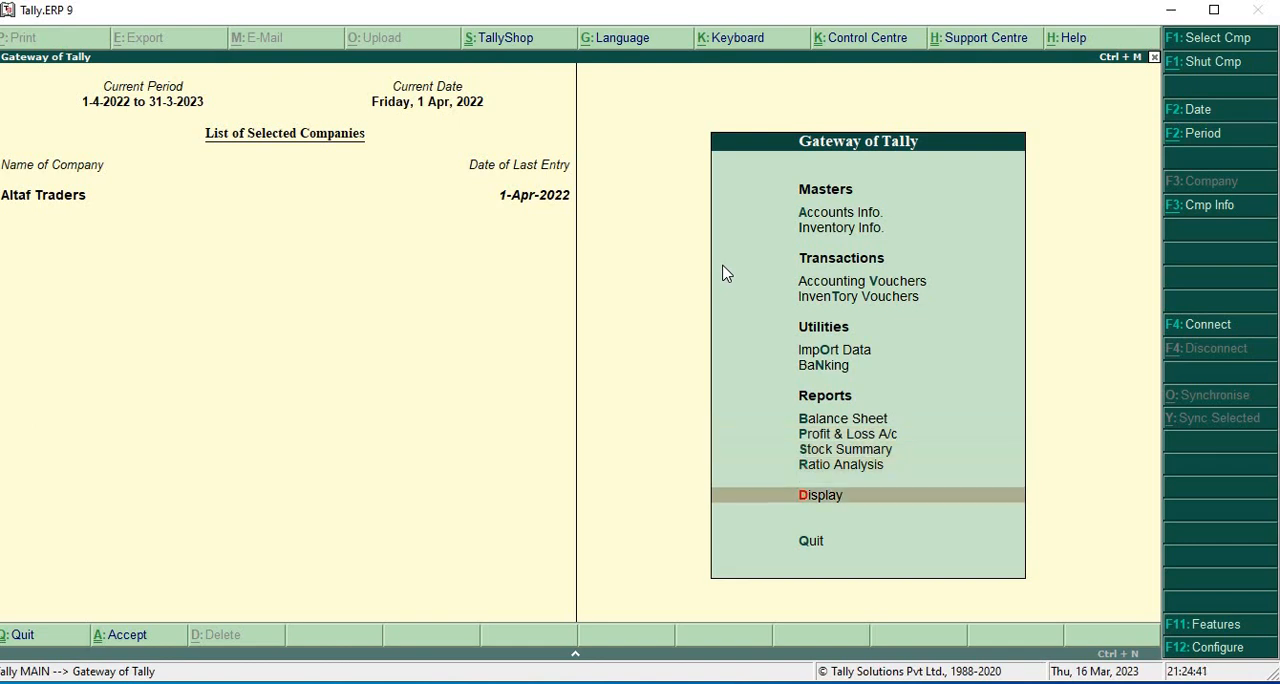
key("Return")
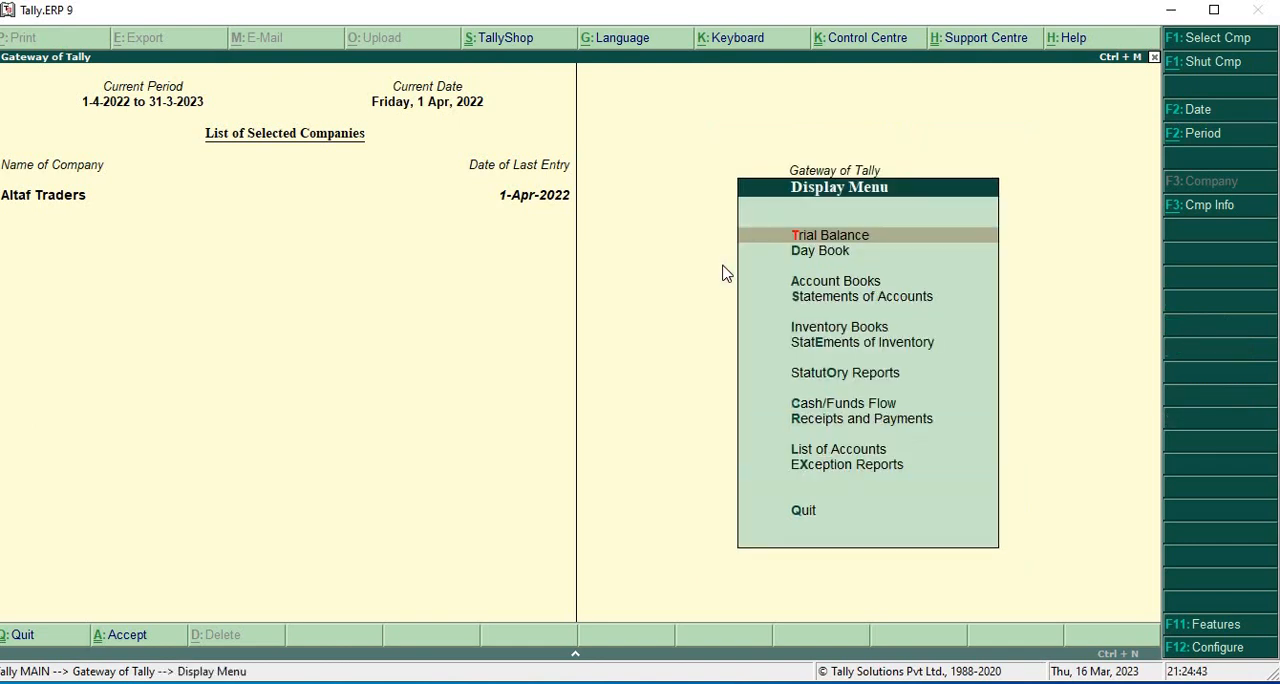
key("Down")
key("Down")
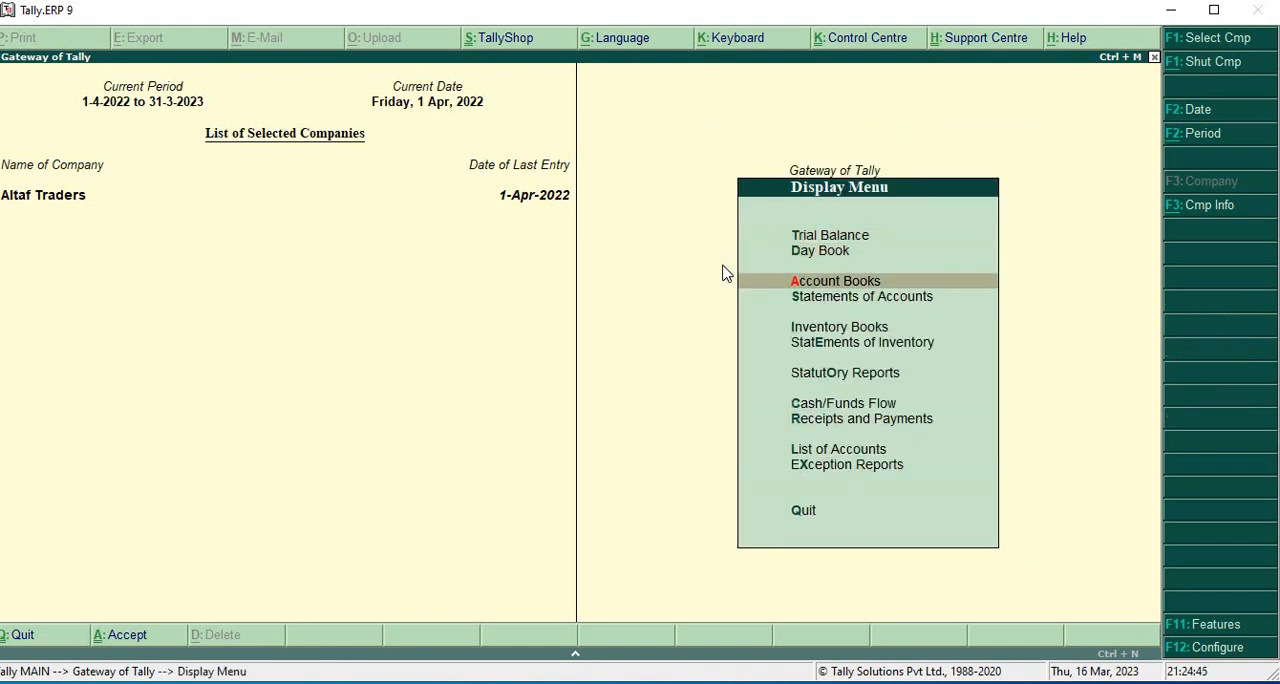
key("Return")
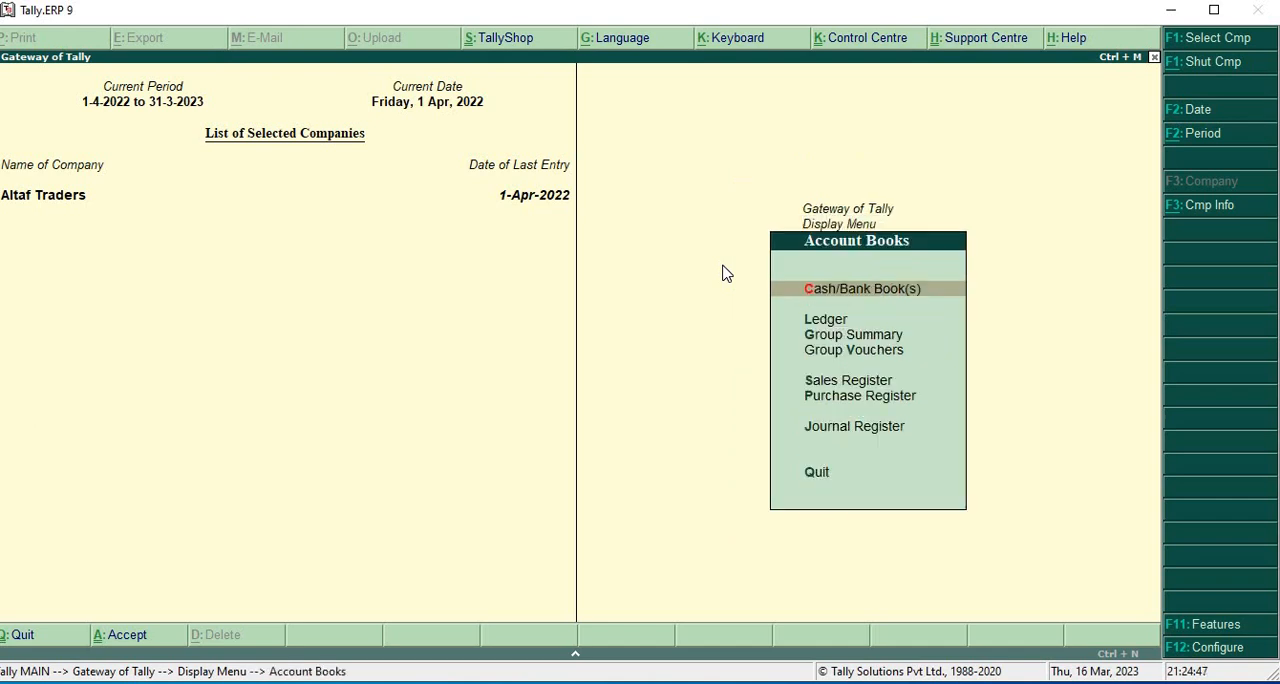
- Bring up the ledger selection for the account books and choose the ledger Input GST ON Purchase 18%
key("Down")
key("Return")
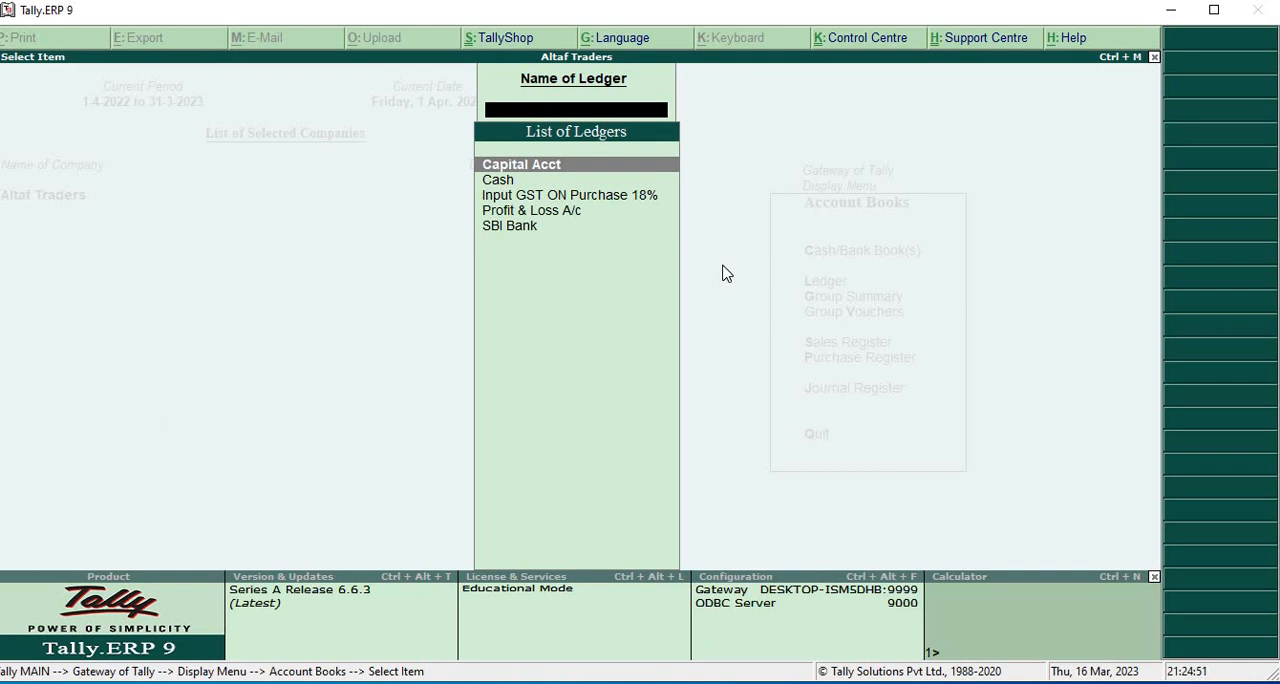
key("Down")
key("Down")
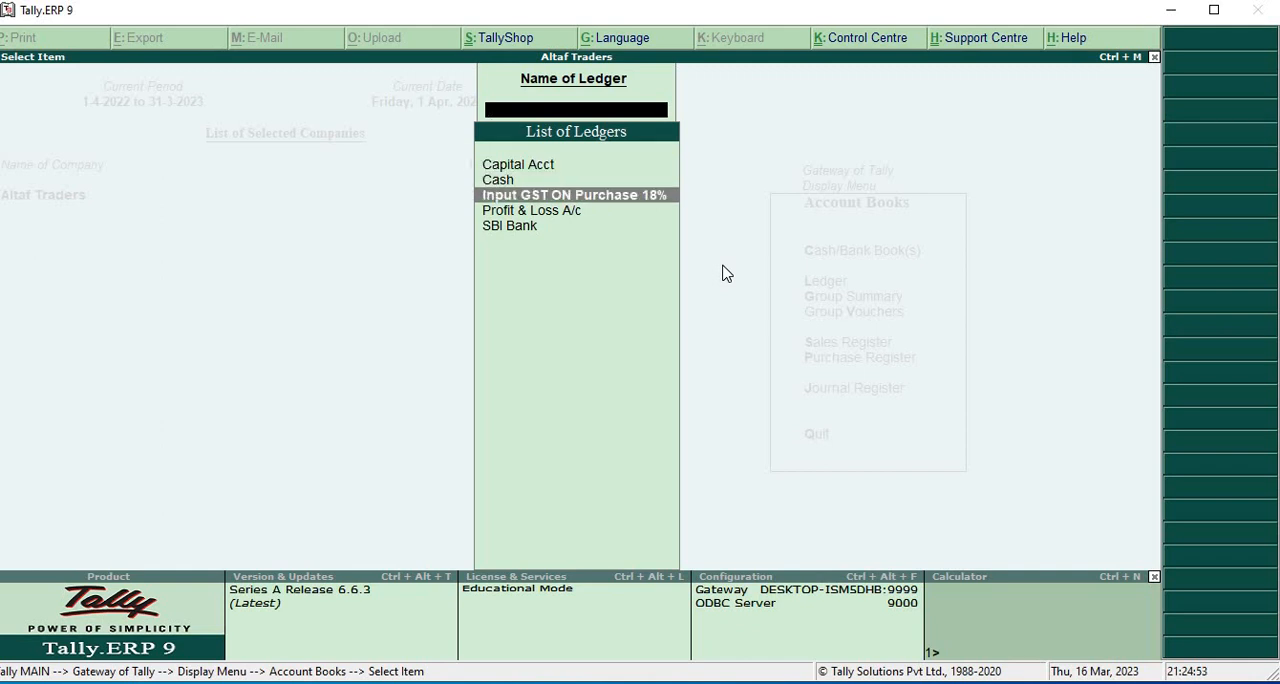